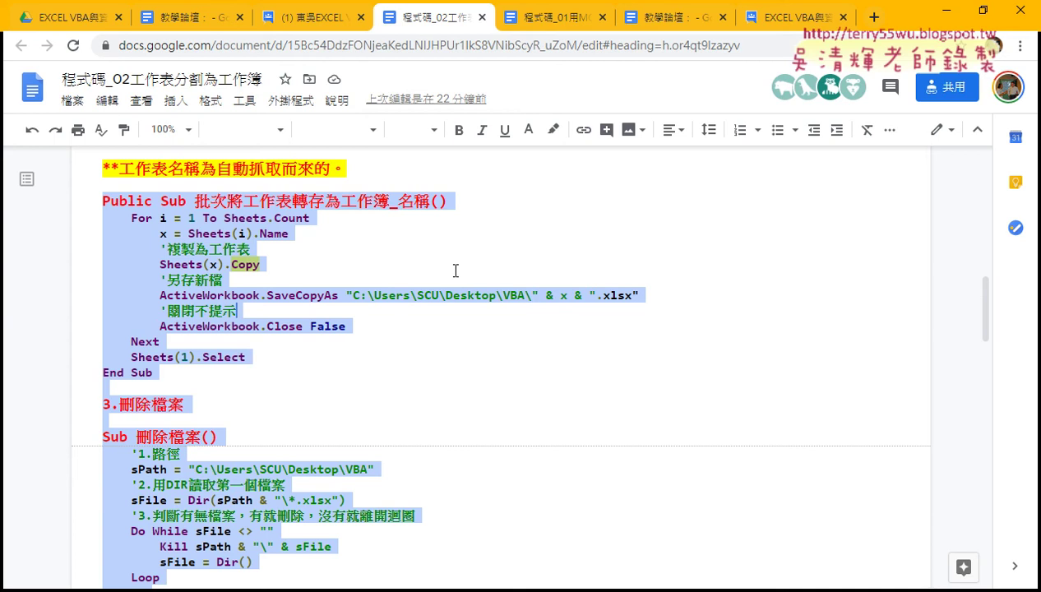
# Step: Delete 'Public ' from the 名稱 sub heading in the Google Doc
pyautogui.click(456, 270)
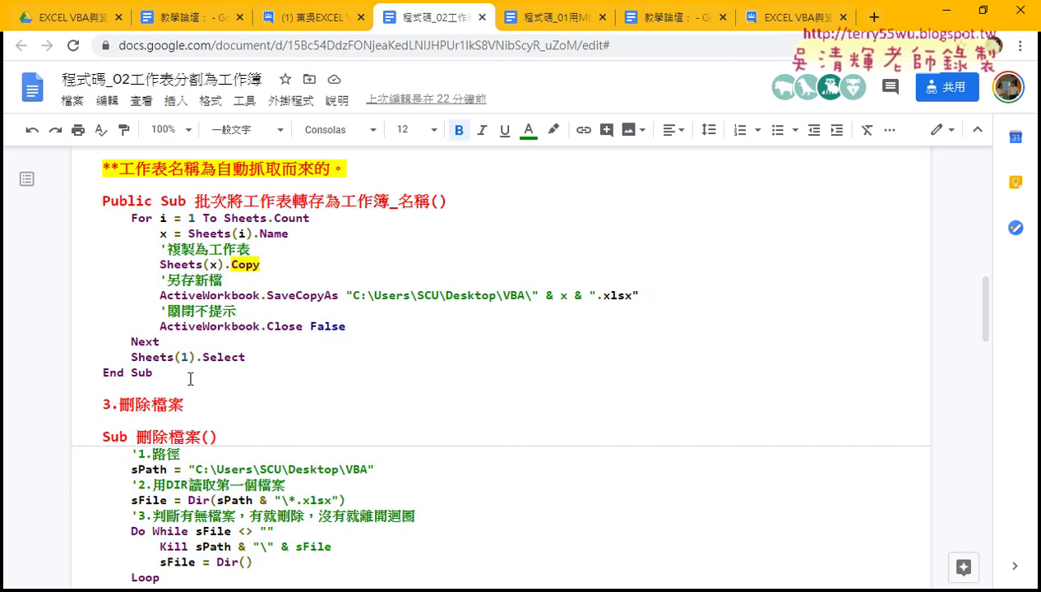
pyautogui.moveTo(169, 375)
pyautogui.mouseDown()
pyautogui.moveTo(118, 233)
pyautogui.moveTo(132, 217)
pyautogui.moveTo(119, 201)
pyautogui.moveTo(97, 201)
pyautogui.mouseUp()
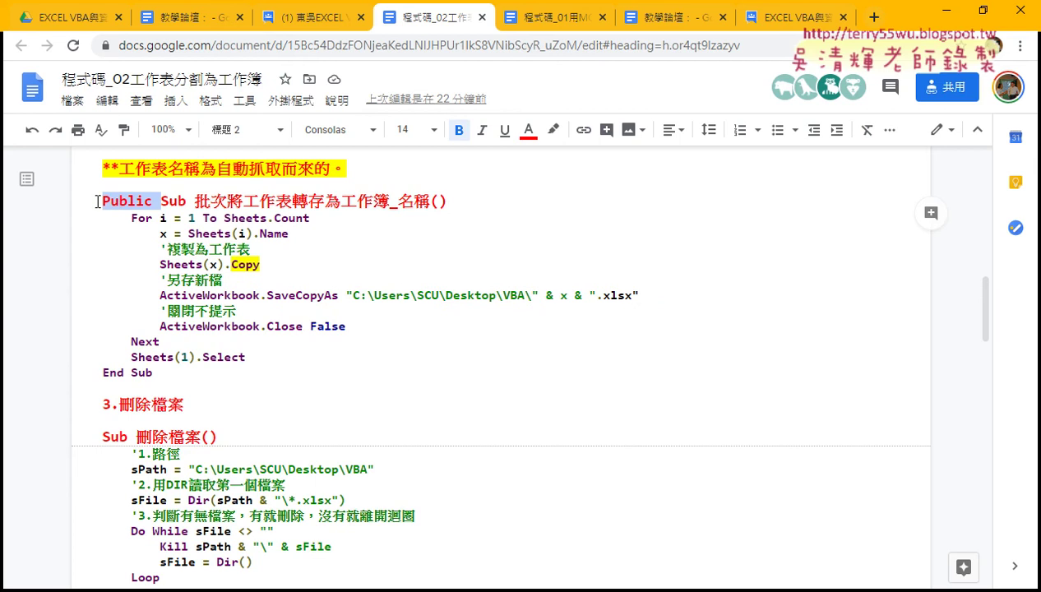
pyautogui.press('Delete')
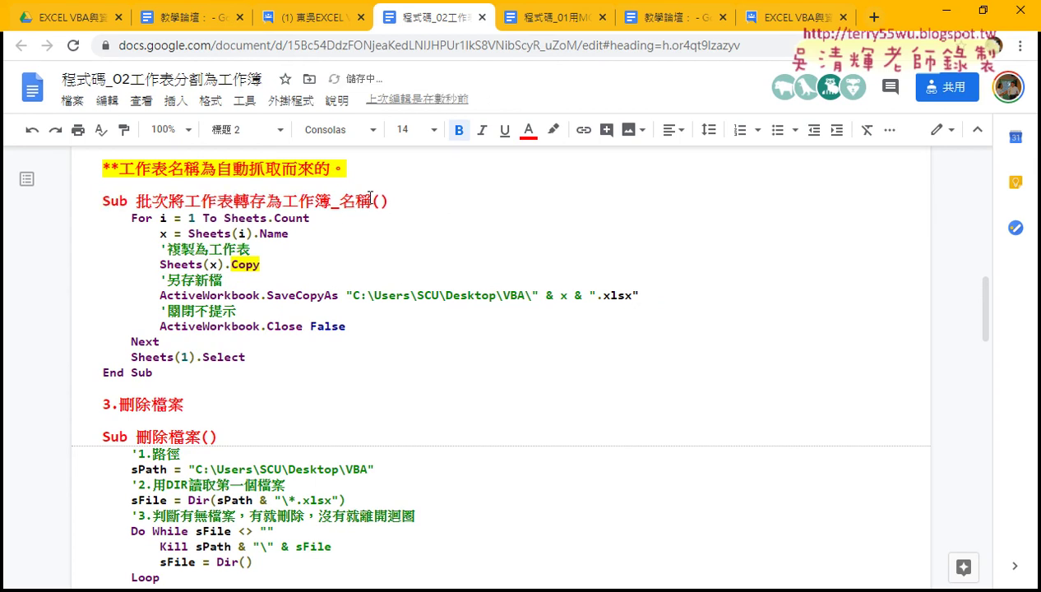
# Step: Select 清單 in the other sub heading and minimise Chrome to reveal 問題07.xlsx
pyautogui.scroll(4, 370, 198)
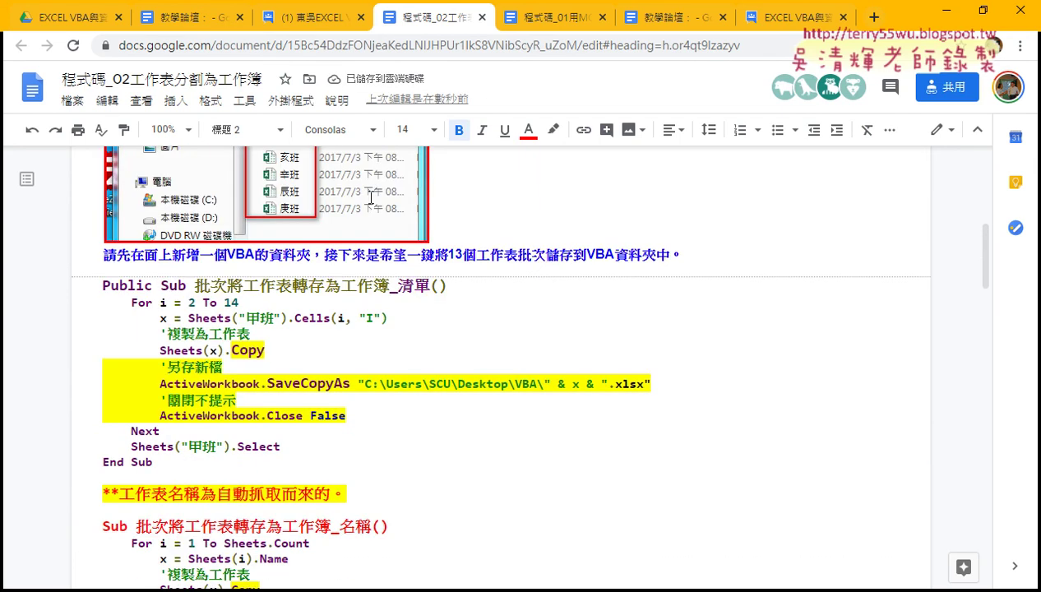
pyautogui.scroll(-3, 370, 197)
pyautogui.scroll(2, 396, 210)
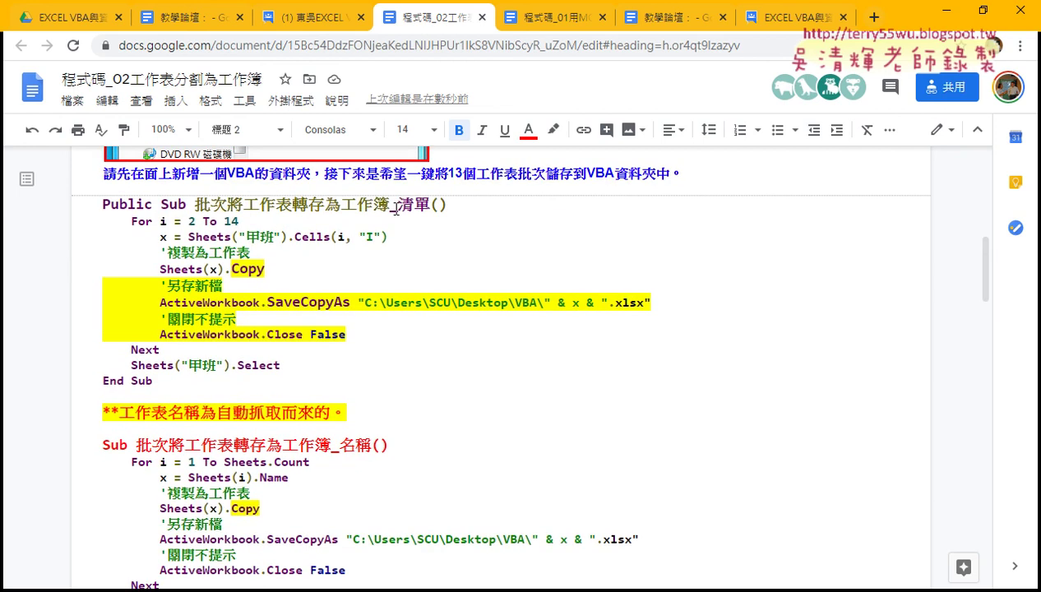
pyautogui.moveTo(429, 206); pyautogui.dragTo(395, 207)
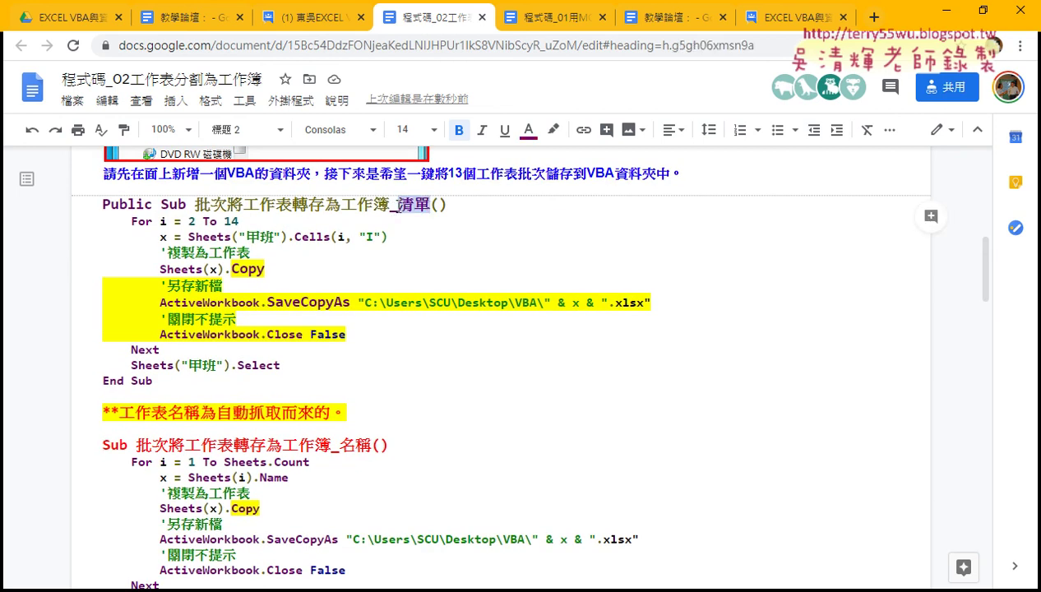
pyautogui.click(945, 15)
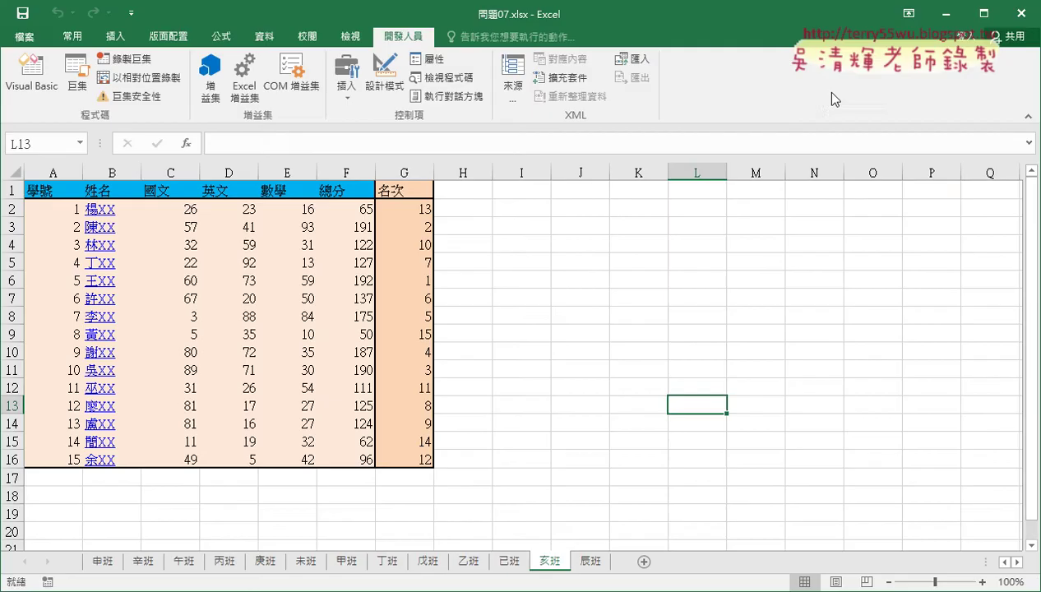
# Step: Switch to the 甲班 sheet, select column I, and open Module1's macro code in the VBA editor
pyautogui.click(347, 566)
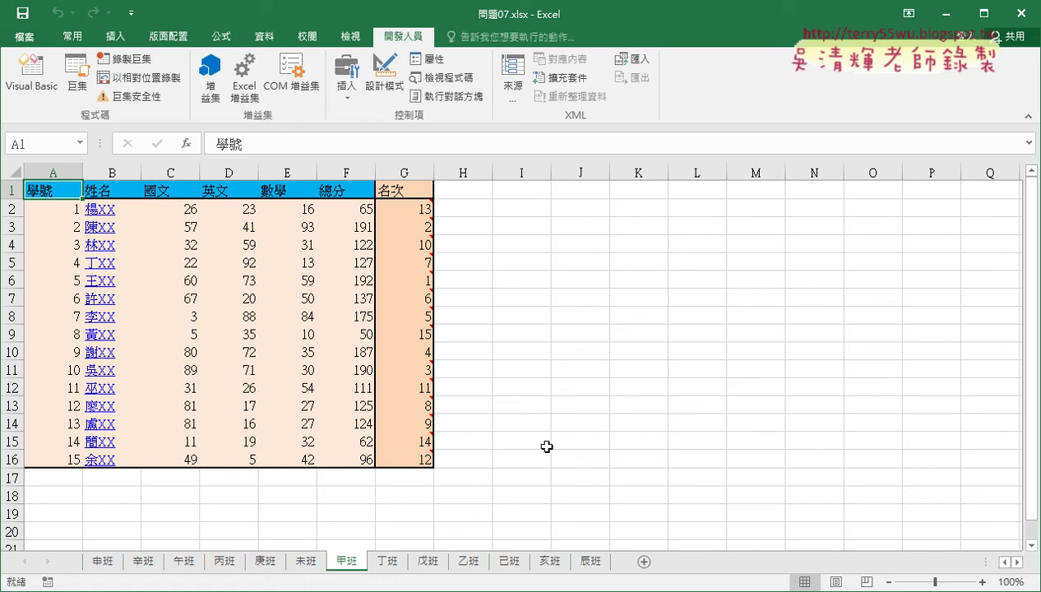
pyautogui.click(524, 172)
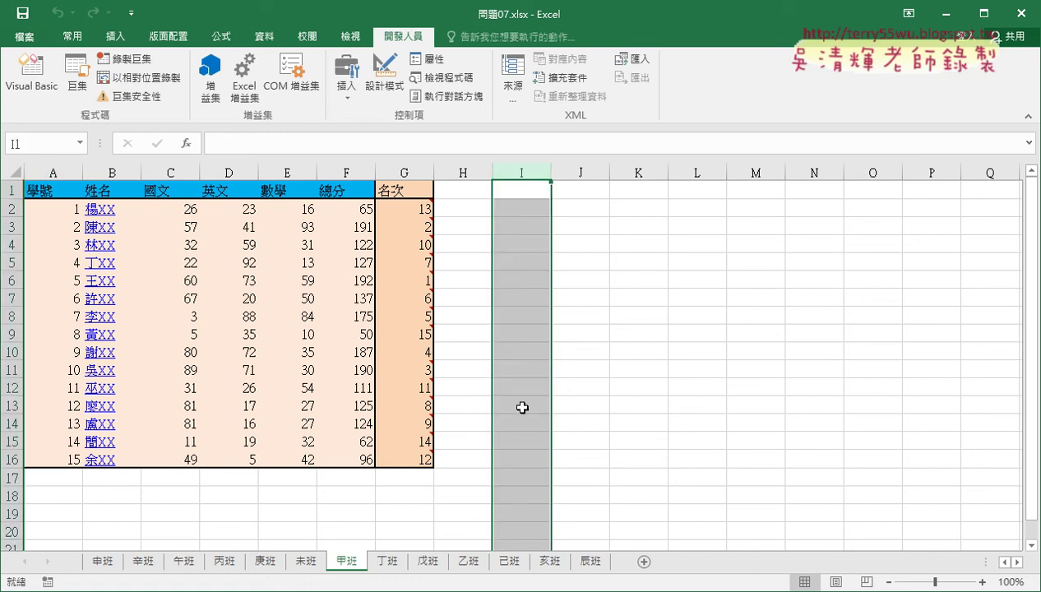
pyautogui.click(31, 72)
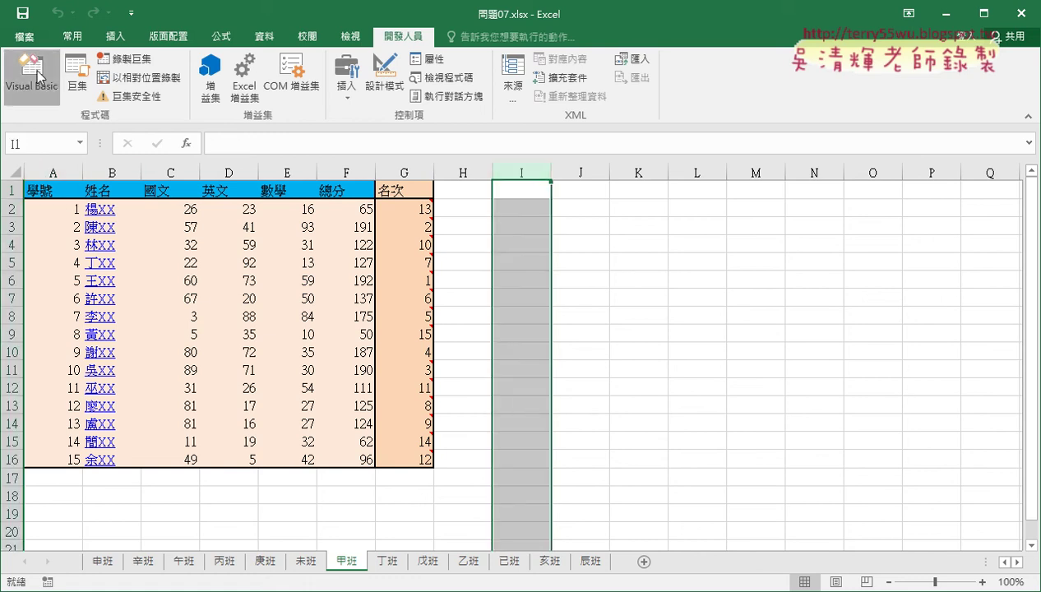
pyautogui.click(425, 325)
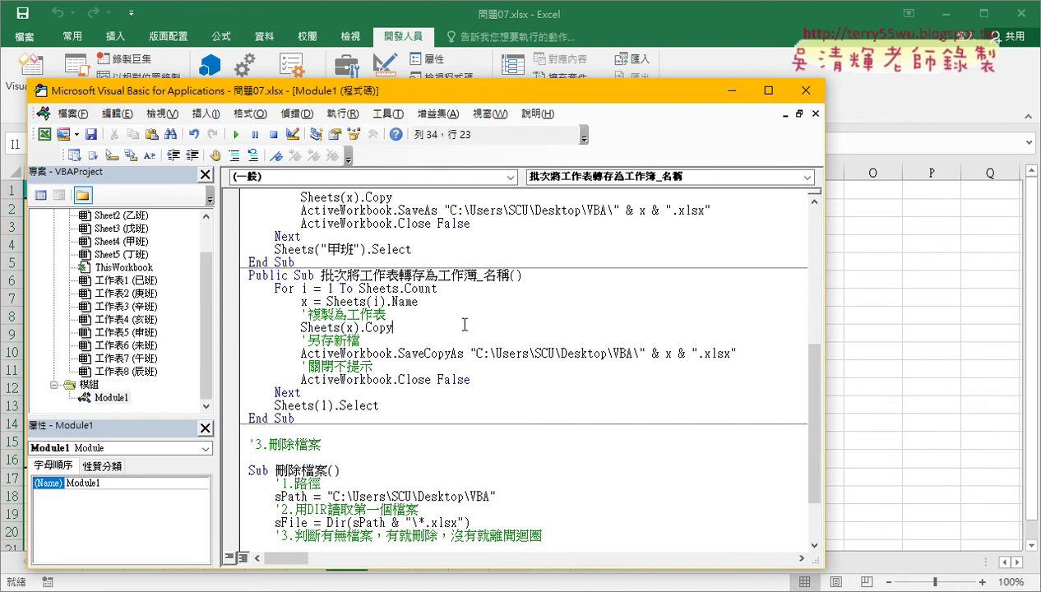
# Step: Start stepping through the 工作表轉工作簿_清單 macro line by line with F8
pyautogui.scroll(4, 465, 325)
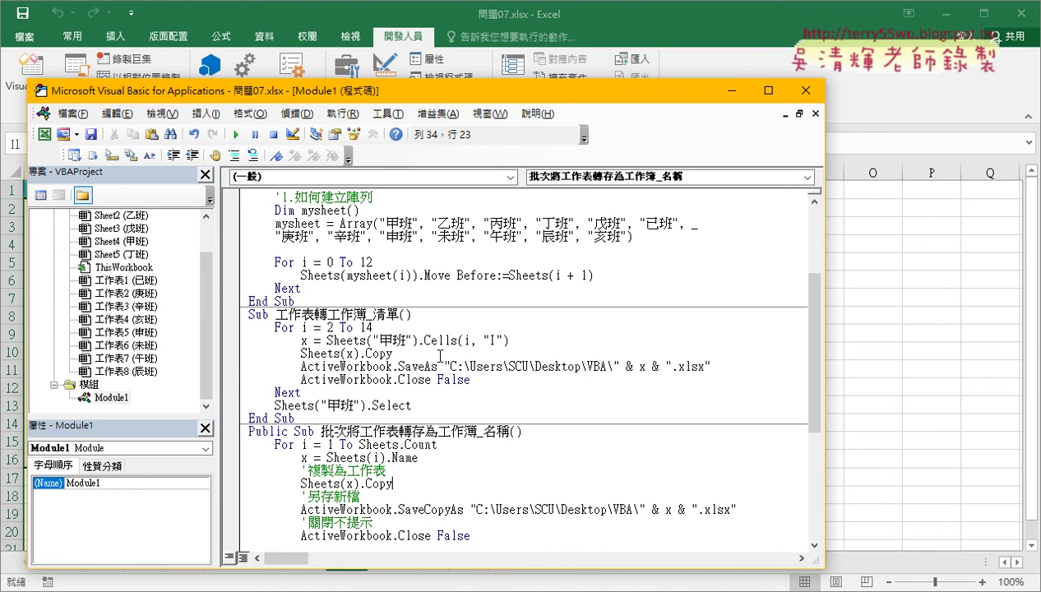
pyautogui.click(440, 356)
pyautogui.press('F8')
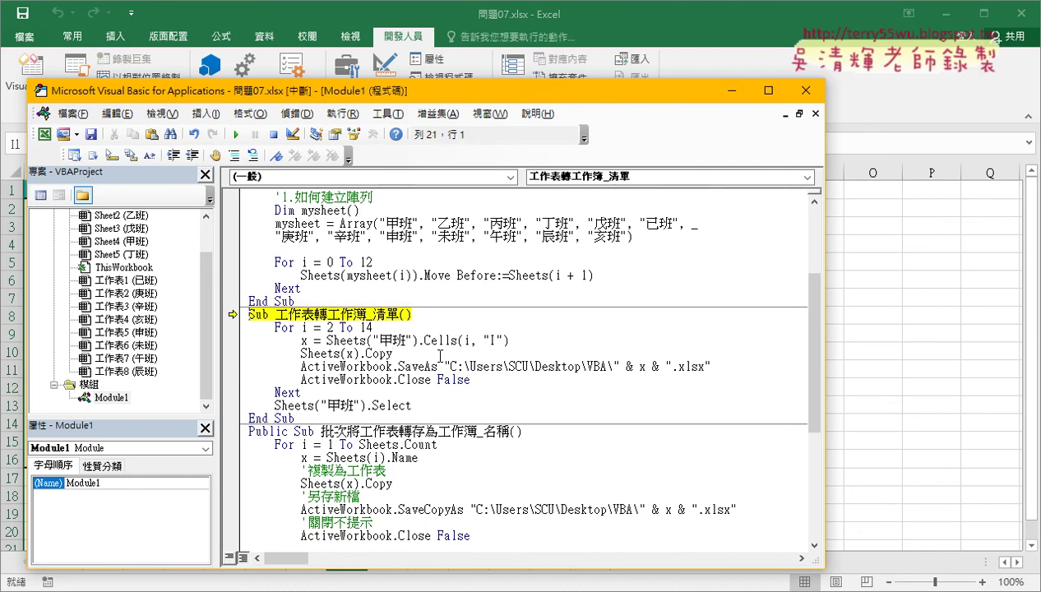
pyautogui.press('F8')
pyautogui.press('F8')
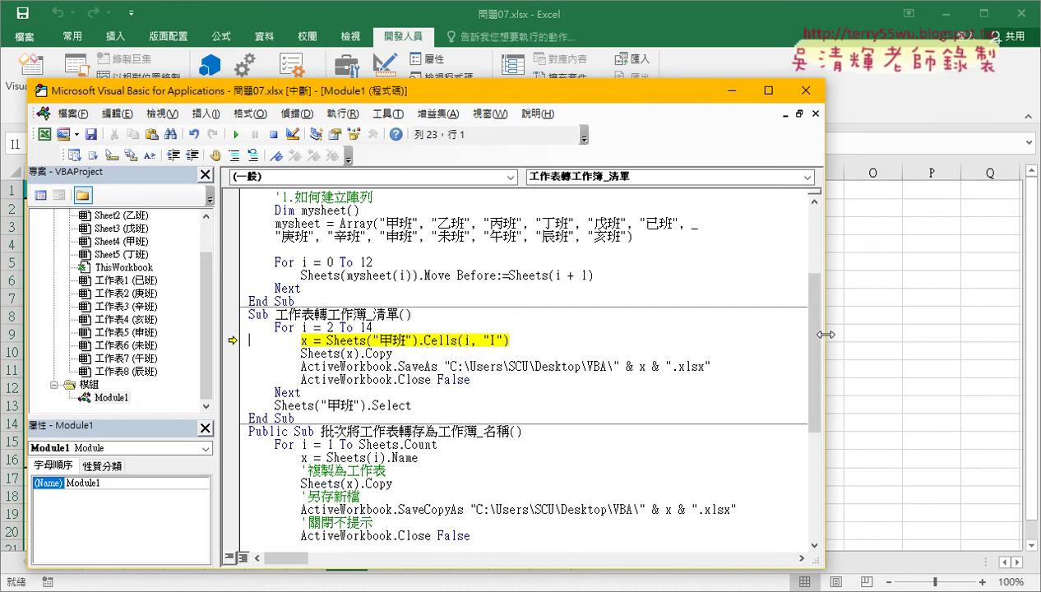
# Step: Check the contents of cell I2 on the worksheet, then return to the paused code
pyautogui.moveTo(825, 334); pyautogui.dragTo(614, 335)
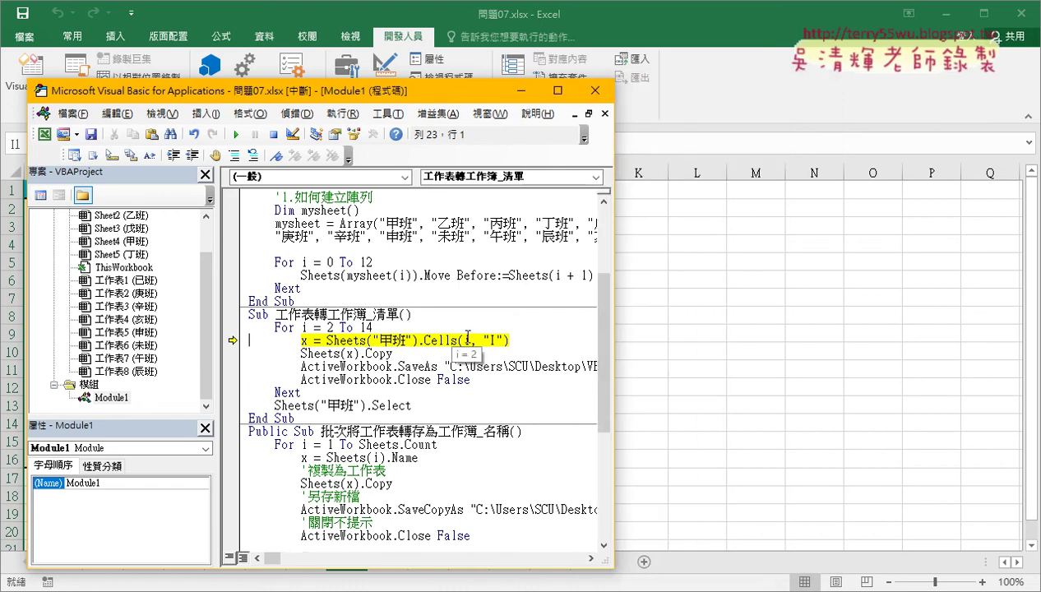
pyautogui.click(658, 293)
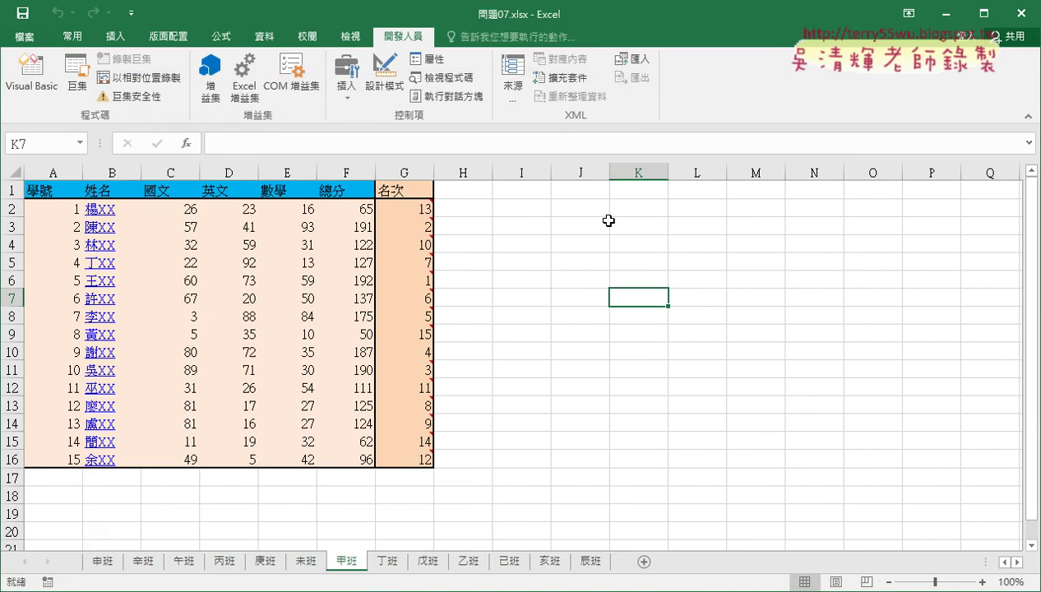
pyautogui.click(521, 208)
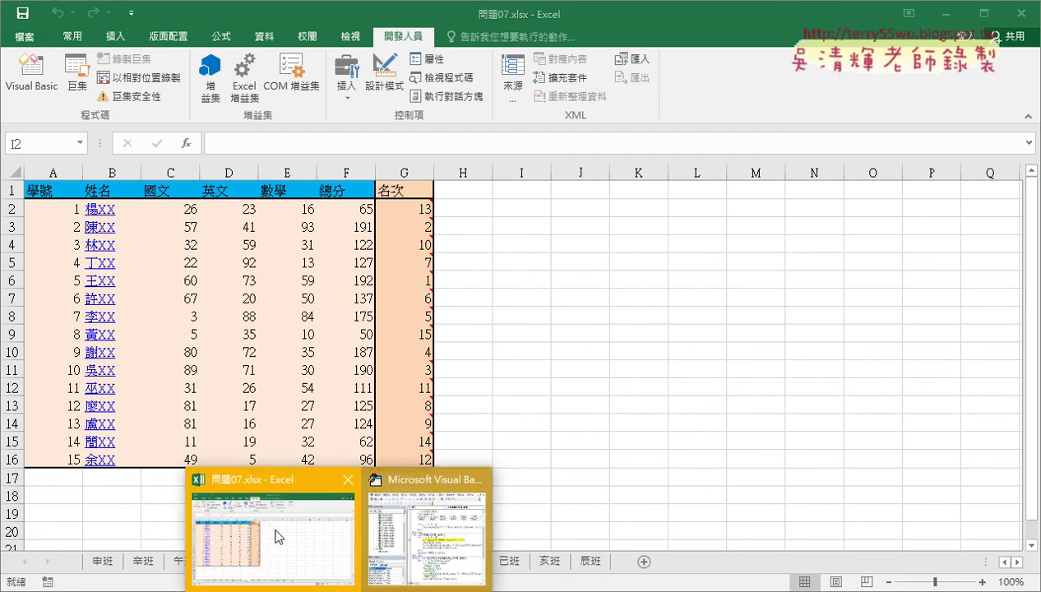
pyautogui.hotkey('alt', 'F11')
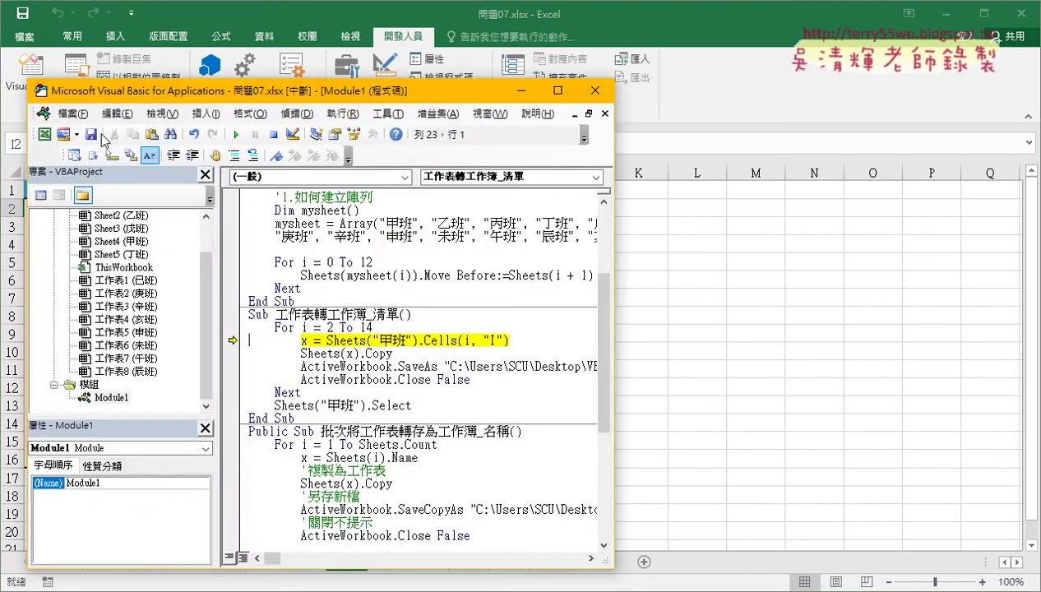
# Step: Step onto the Sheets(x).Copy line and debug the resulting subscript-out-of-range error 9
pyautogui.press('F8')
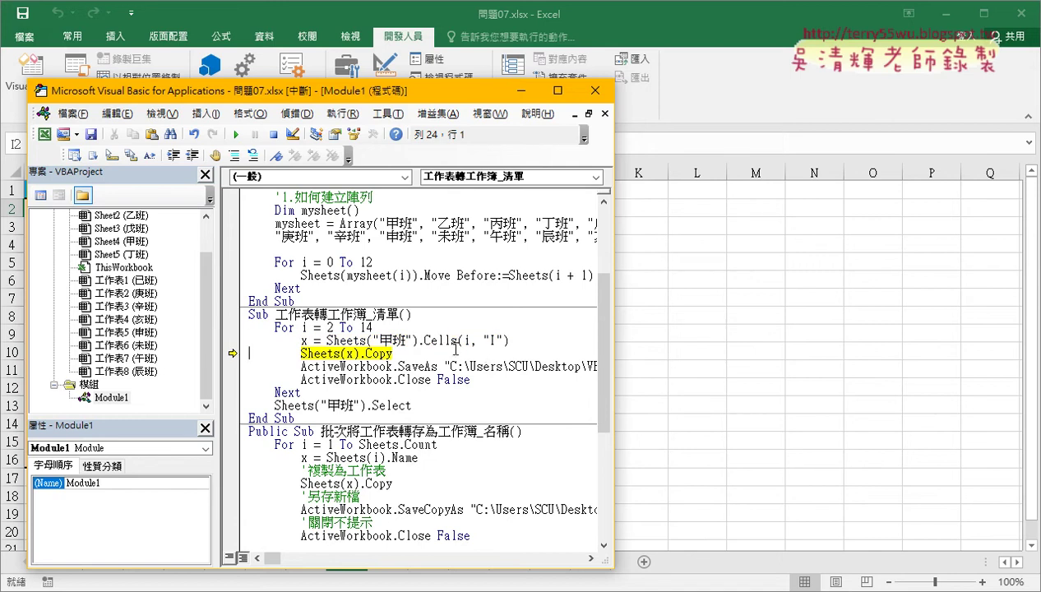
pyautogui.press('F8')
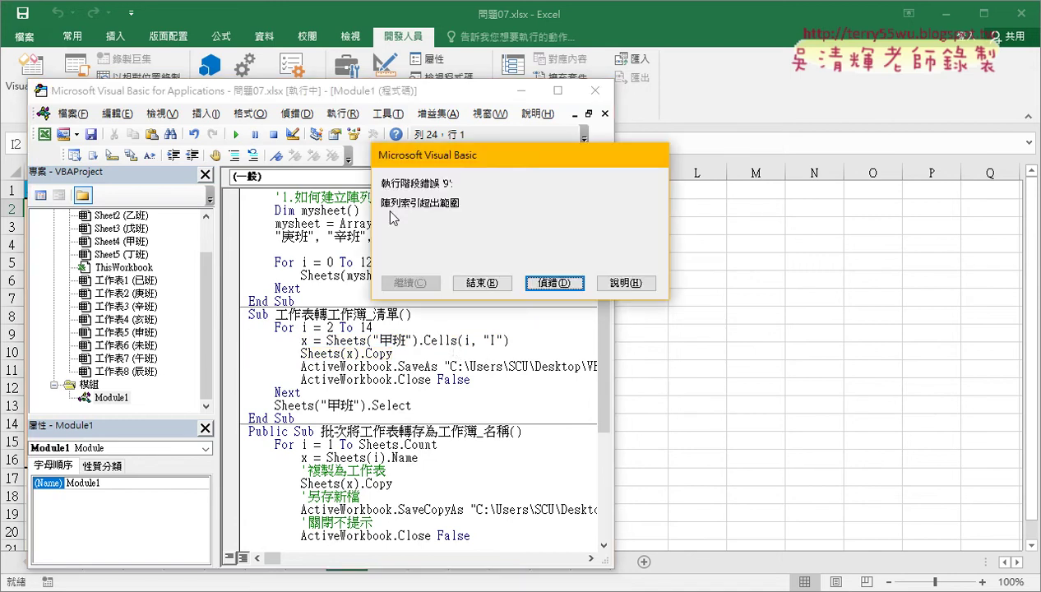
pyautogui.click(554, 285)
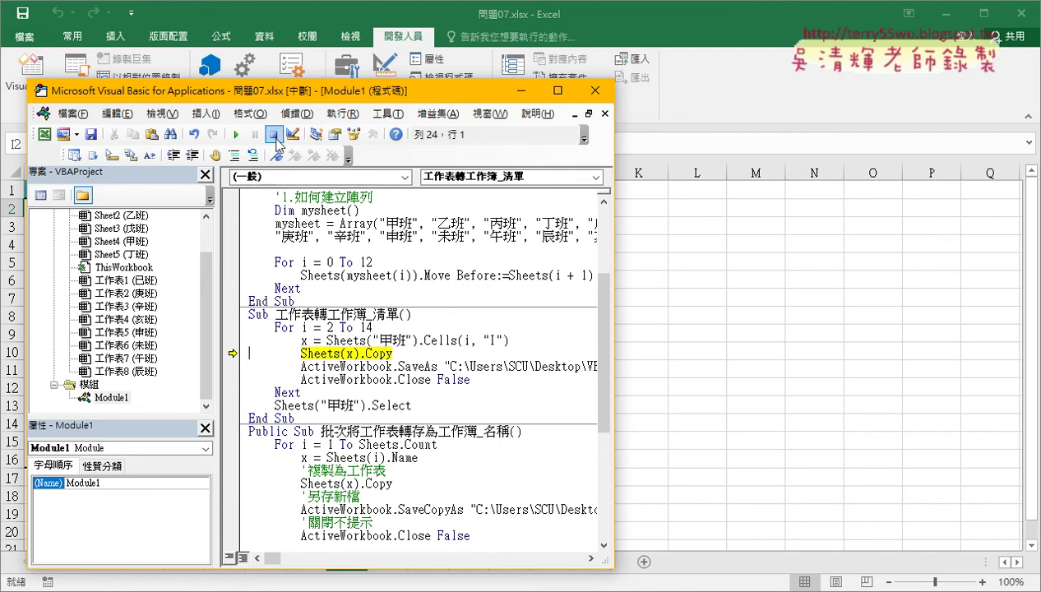
# Step: Rename the first sub from 工作表轉工作簿_清單 to 工作表轉工作簿_名稱 by pasting 名稱
pyautogui.moveTo(458, 97); pyautogui.dragTo(594, 36)
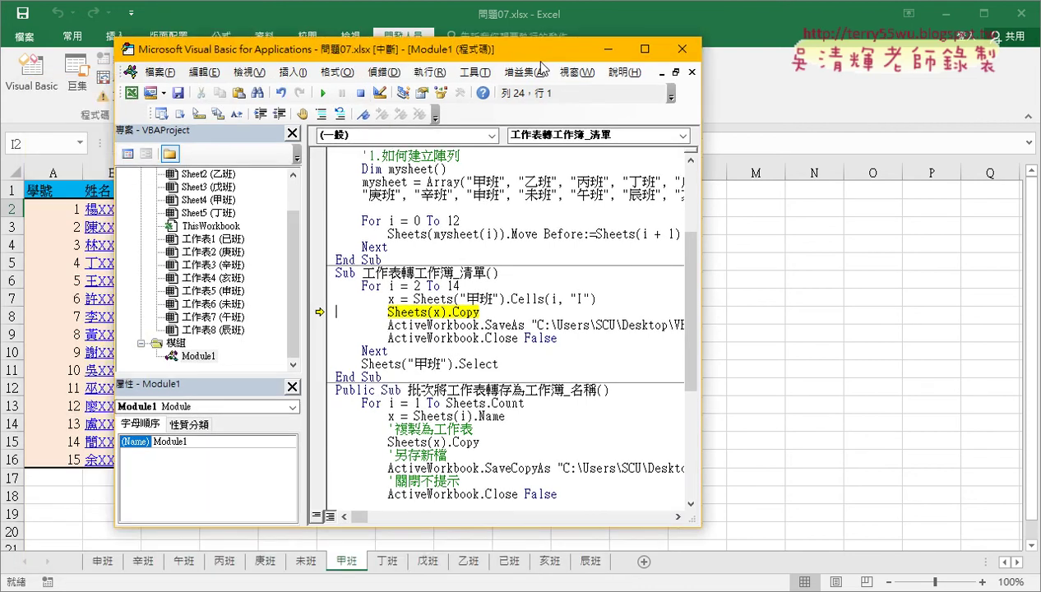
pyautogui.moveTo(535, 254); pyautogui.dragTo(509, 254)
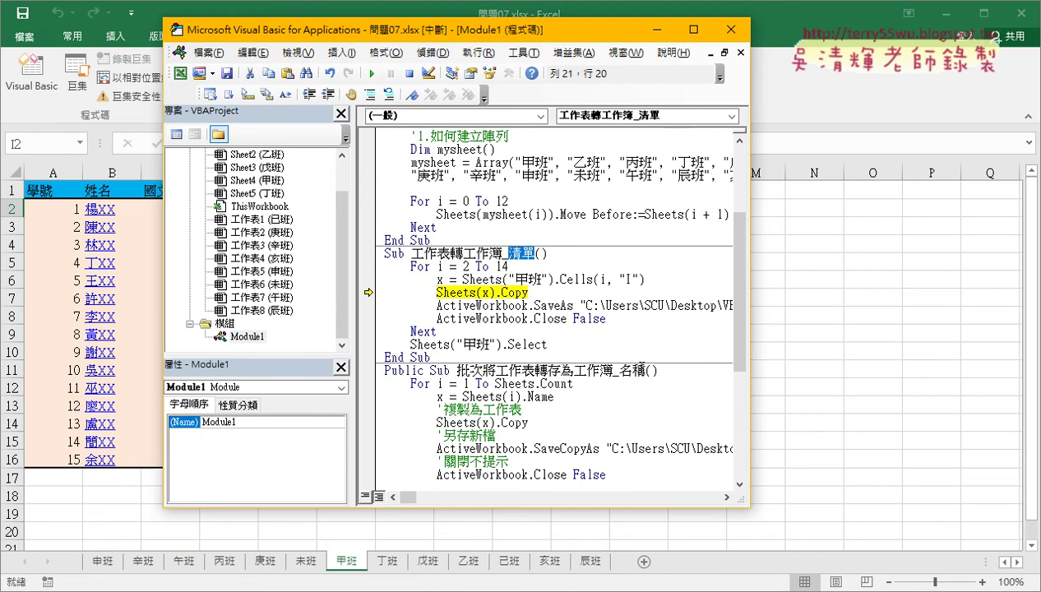
pyautogui.moveTo(646, 370); pyautogui.dragTo(618, 370)
pyautogui.rightClick(628, 370)
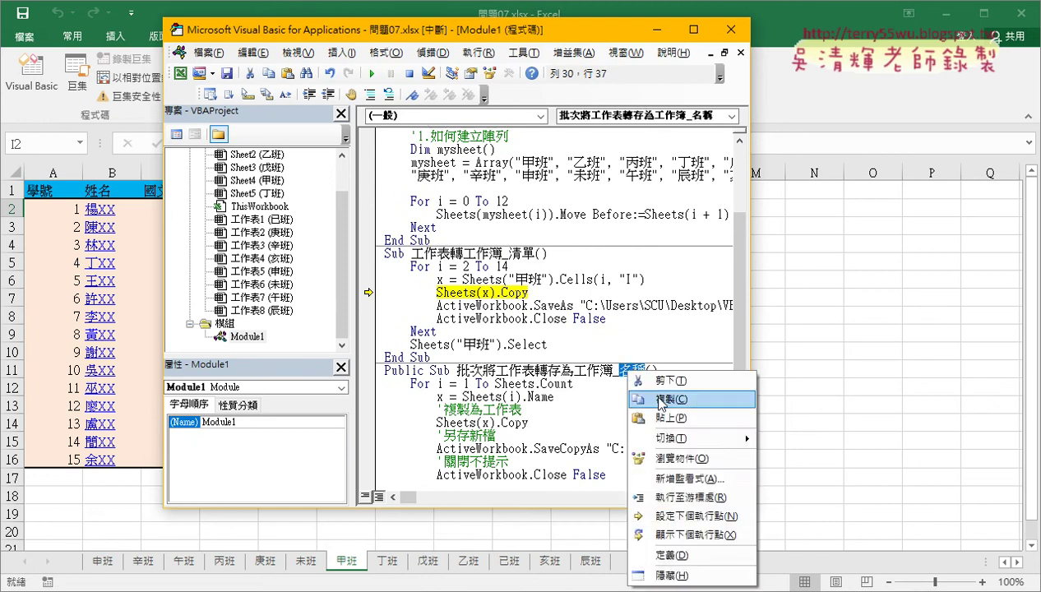
pyautogui.click(658, 401)
pyautogui.moveTo(535, 253); pyautogui.dragTo(508, 254)
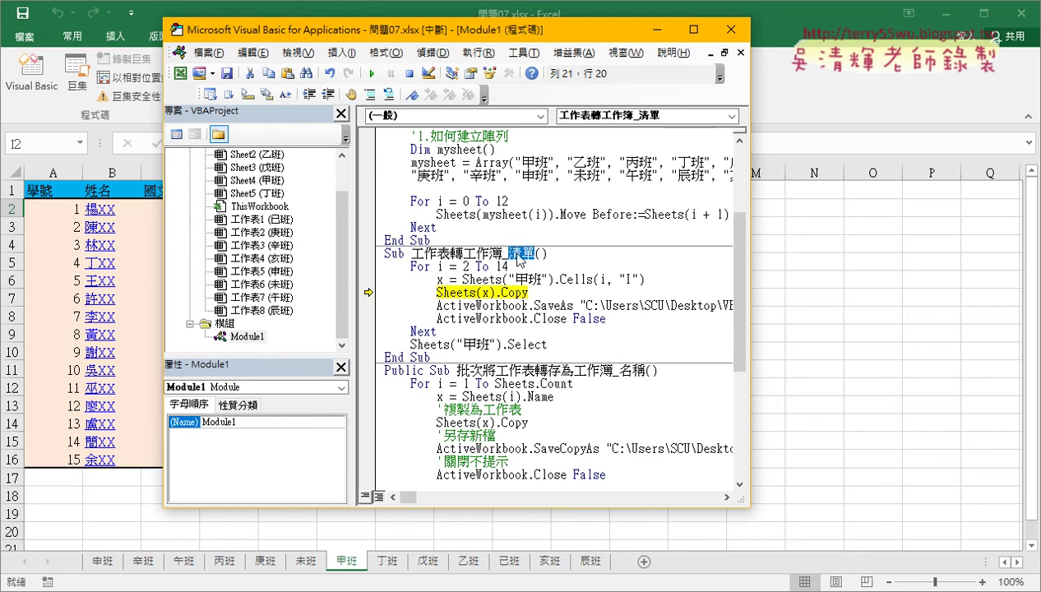
pyautogui.rightClick(520, 256)
pyautogui.click(547, 302)
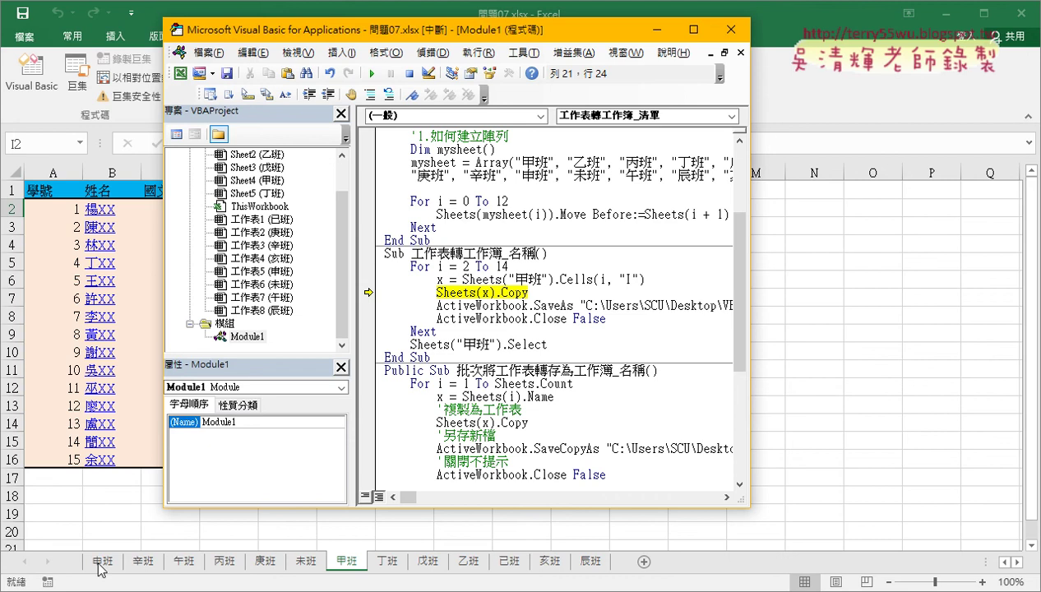
# Step: Edit the paused code and confirm resetting the project to leave break mode
pyautogui.moveTo(410, 266); pyautogui.dragTo(609, 319)
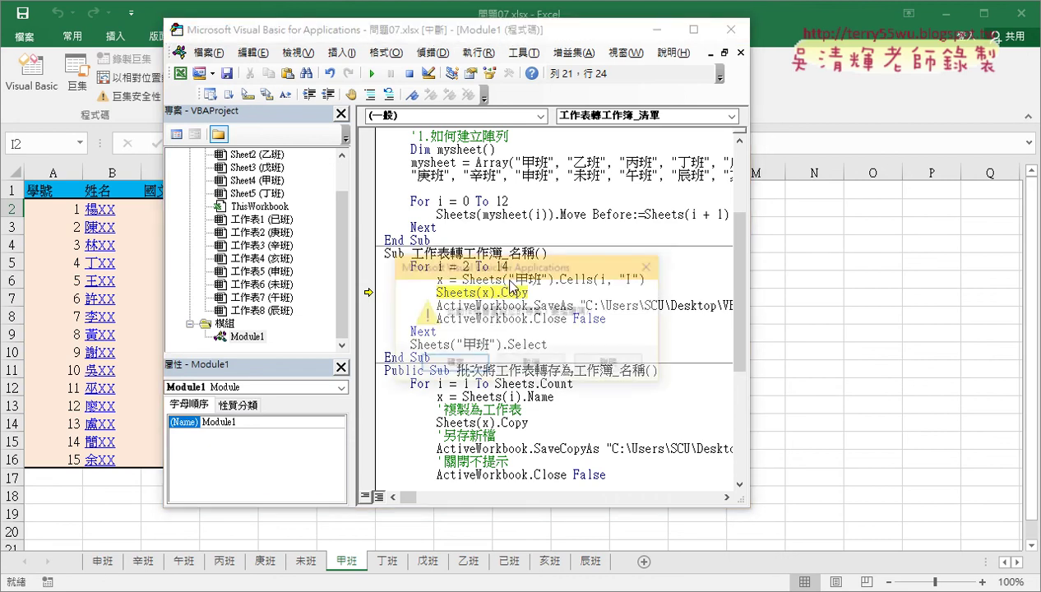
pyautogui.press('Delete')
pyautogui.click(465, 371)
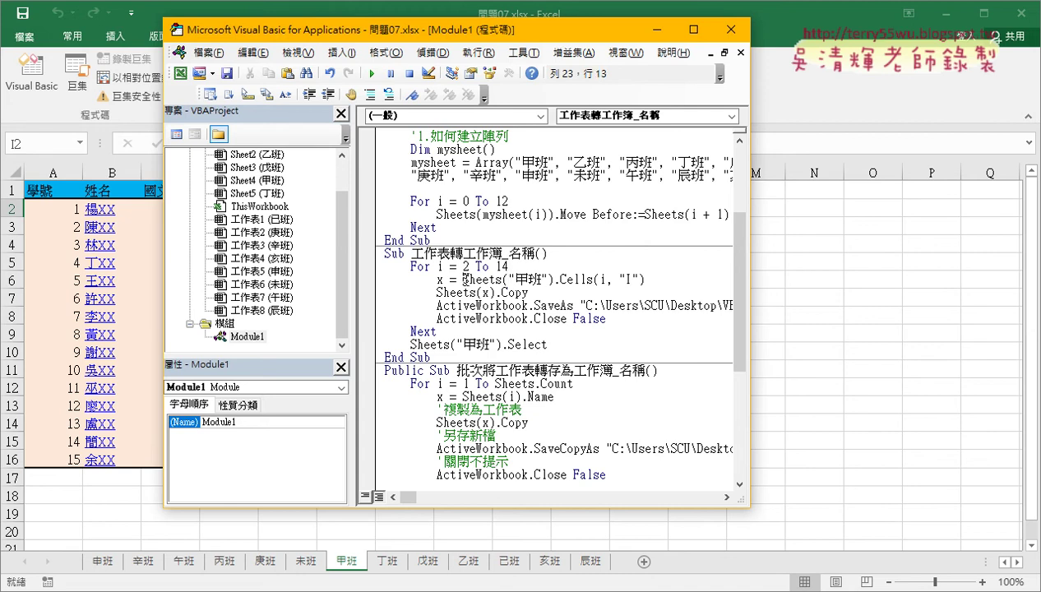
# Step: Change the x assignment from Sheets("甲班").Cells(i, "I") to Sheets(i).Name
pyautogui.moveTo(461, 280); pyautogui.dragTo(643, 280)
pyautogui.click(642, 280)
pyautogui.moveTo(508, 279); pyautogui.dragTo(547, 280)
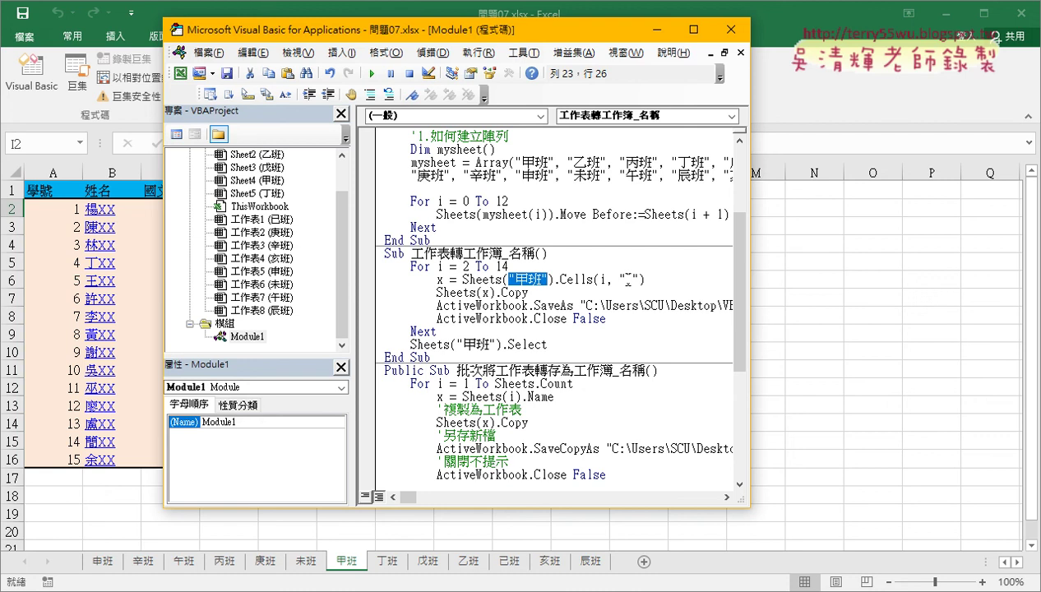
pyautogui.write('i')
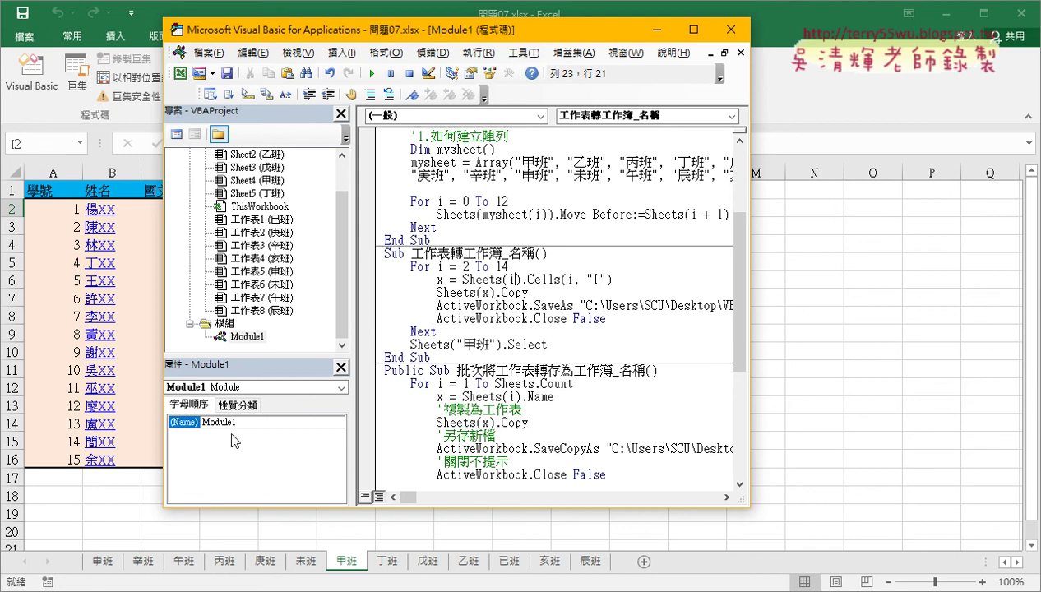
pyautogui.write('-')
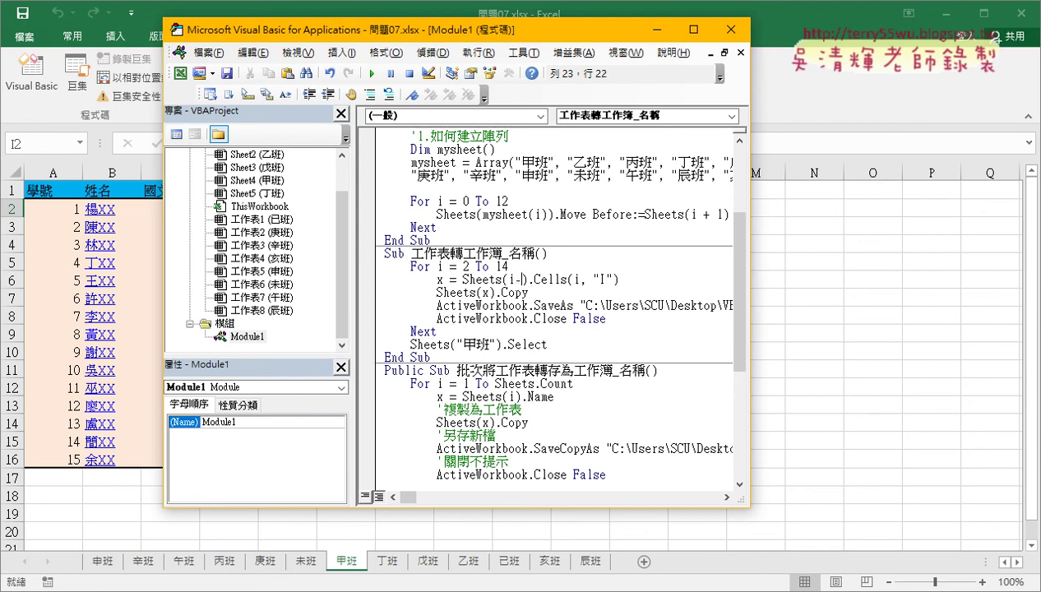
pyautogui.write('1')
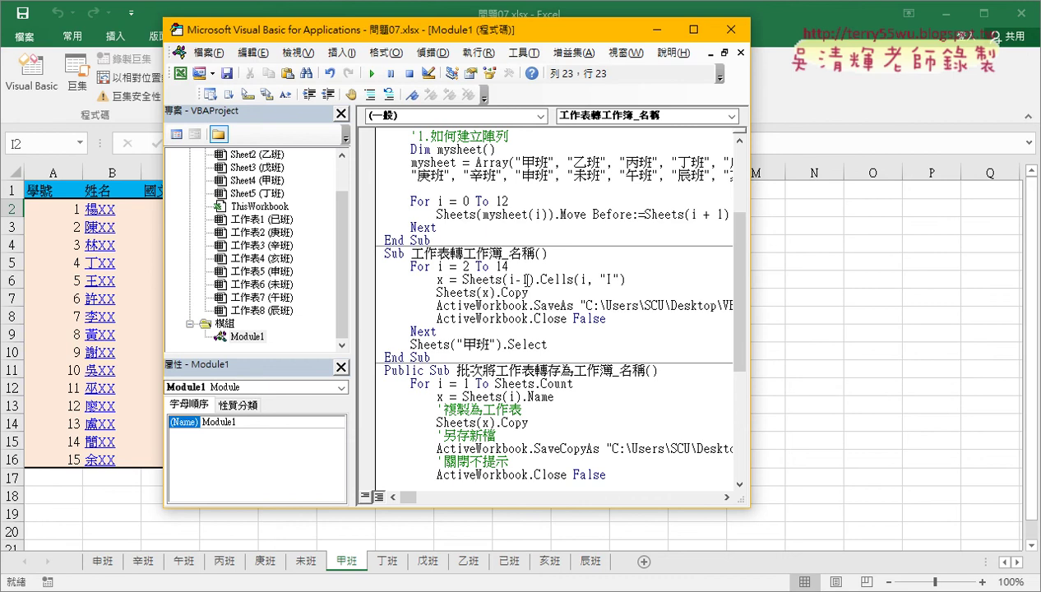
pyautogui.moveTo(534, 280); pyautogui.dragTo(625, 279)
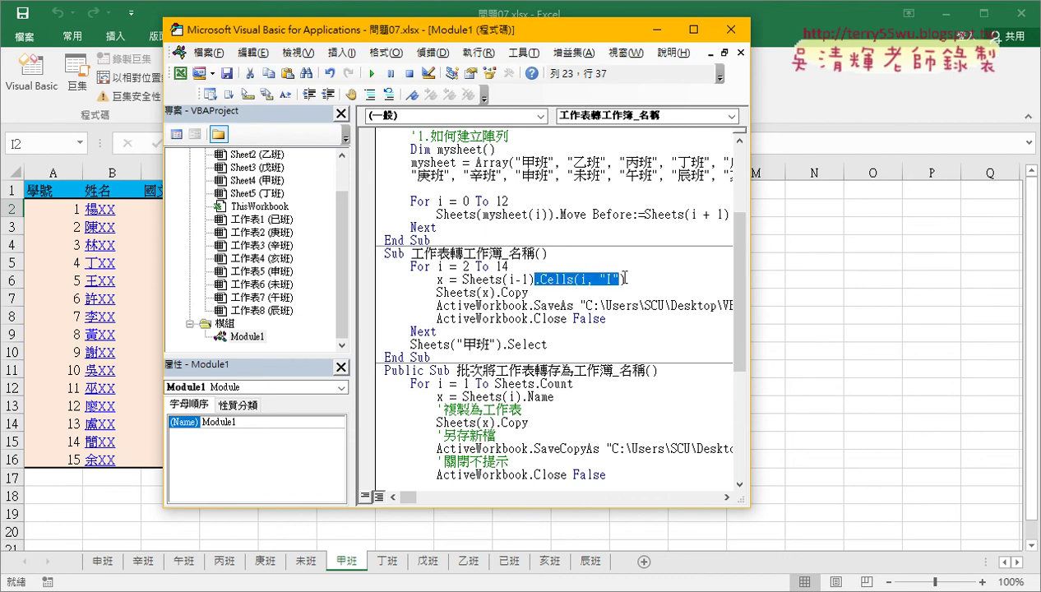
pyautogui.write('.')
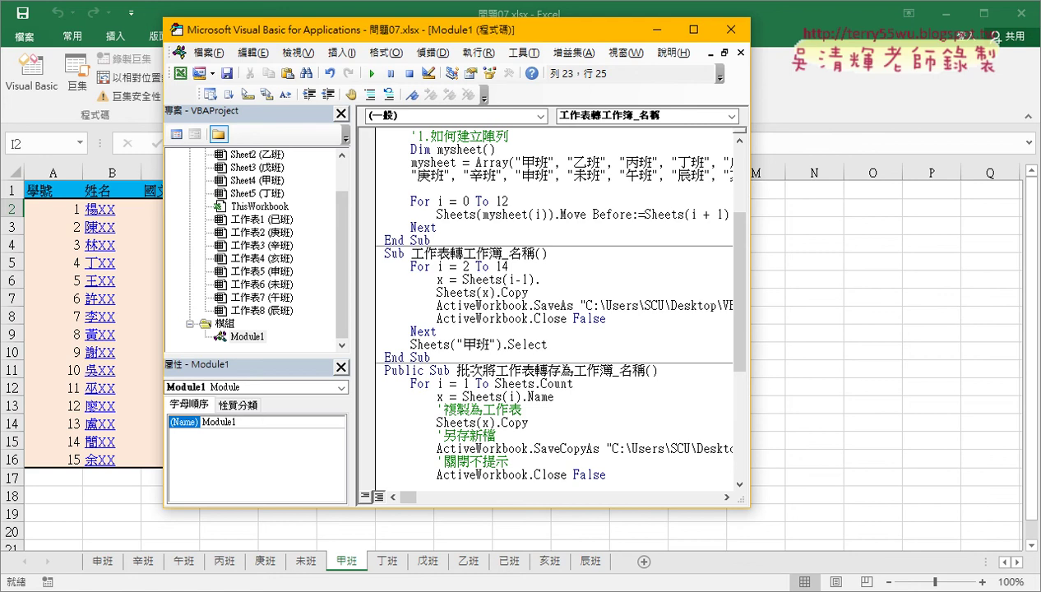
pyautogui.write('nam')
pyautogui.write('e')
pyautogui.click(600, 320)
pyautogui.doubleClick(567, 280)
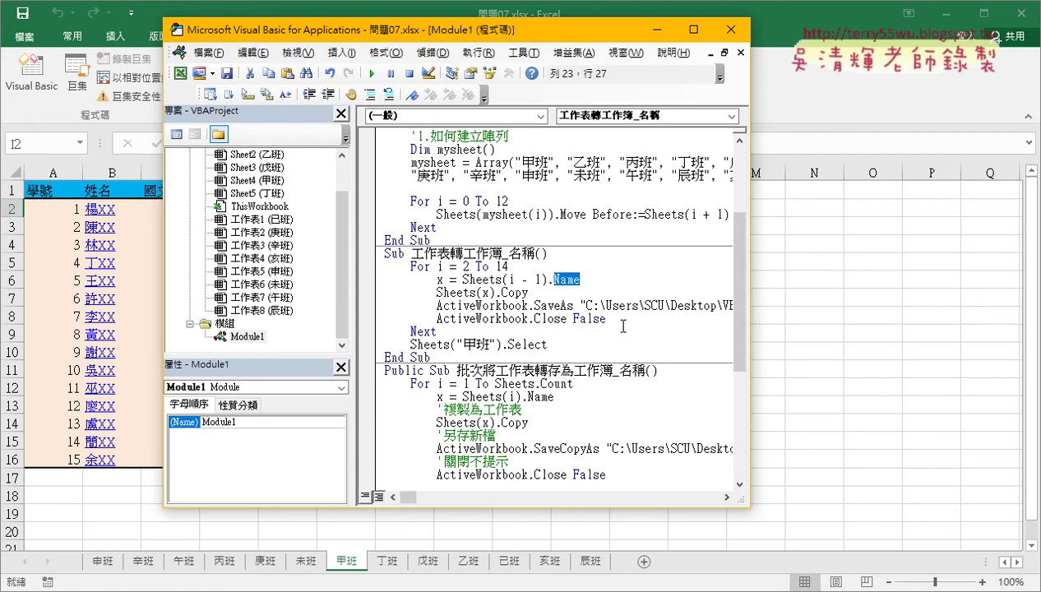
pyautogui.moveTo(751, 317); pyautogui.dragTo(986, 318)
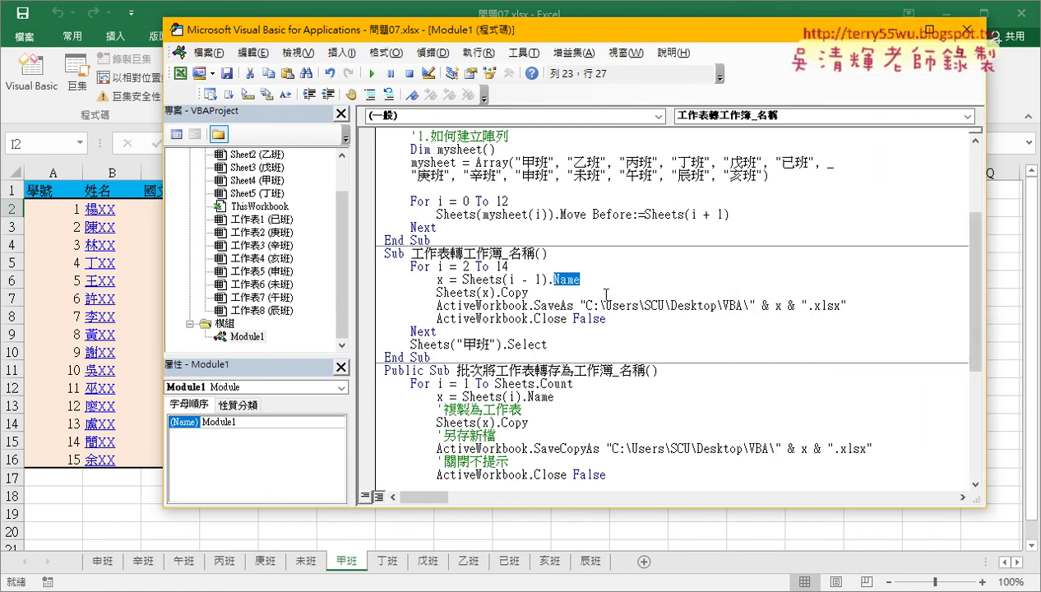
# Step: Change the loop to For i = 1 To 13 and remove the - 1 from the sheet index
pyautogui.doubleClick(466, 267)
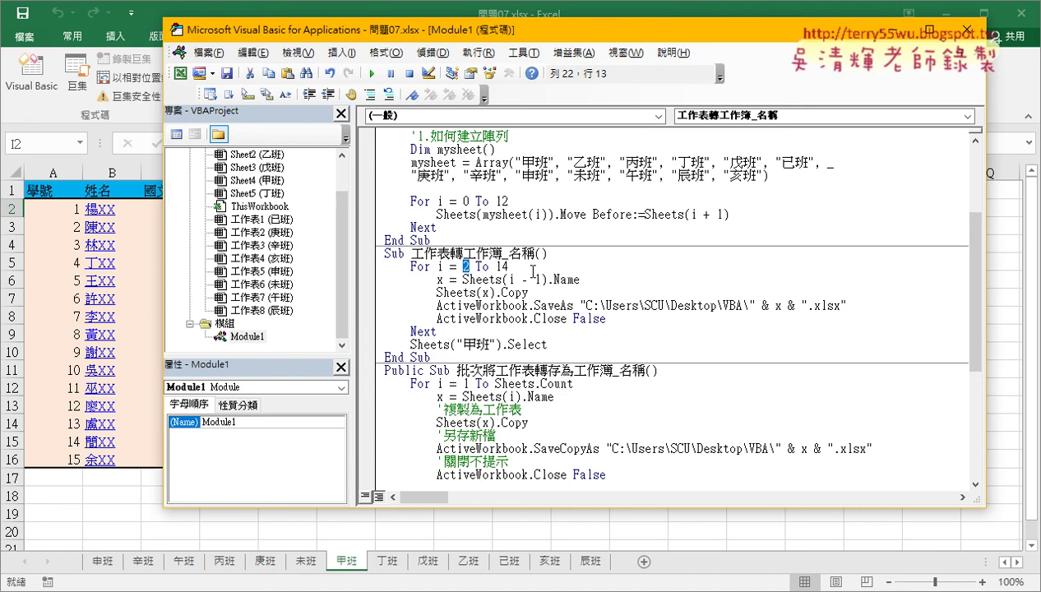
pyautogui.moveTo(540, 280); pyautogui.dragTo(509, 280)
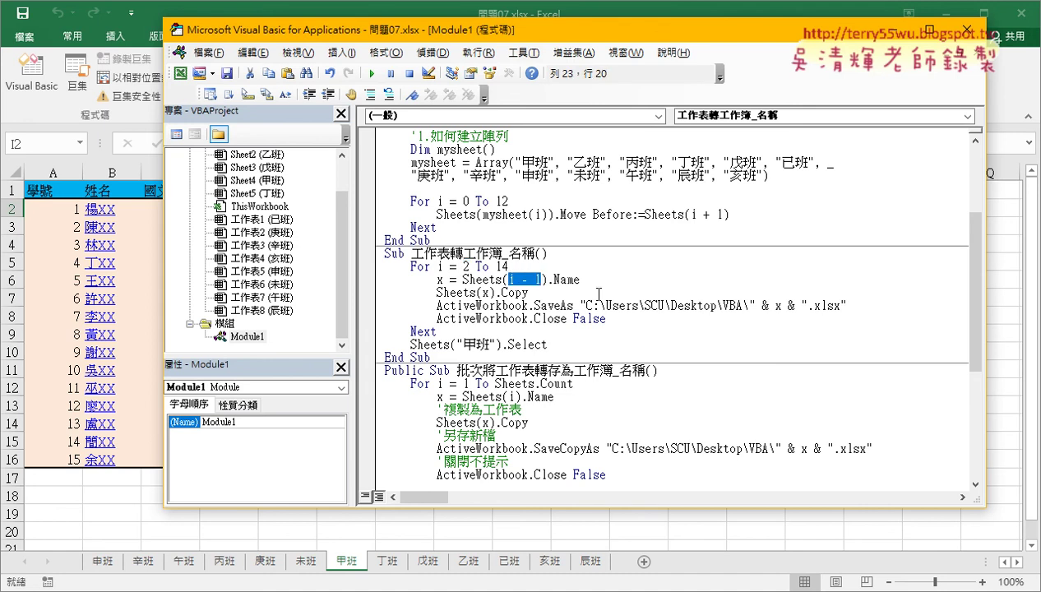
pyautogui.click(467, 266)
pyautogui.press('BackSpace')
pyautogui.write('1')
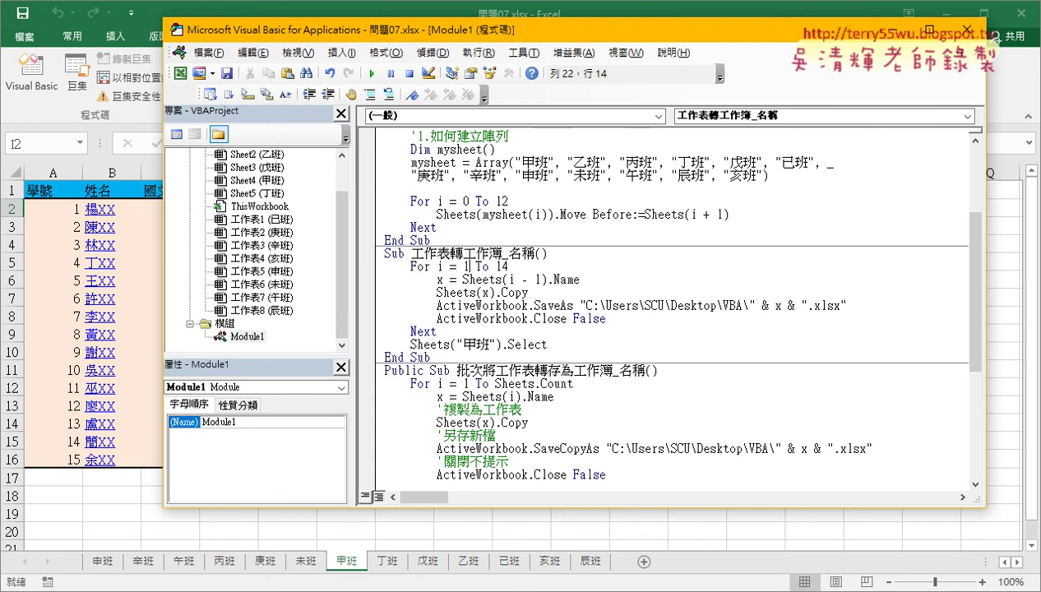
pyautogui.press('Right')
pyautogui.press('Right')
pyautogui.press('Right')
pyautogui.press('Right')
pyautogui.press('Right')
pyautogui.write('3')
pyautogui.click(497, 280)
pyautogui.press('Right')
pyautogui.press('Right')
pyautogui.press('Delete')
pyautogui.press('Delete')
pyautogui.press('Delete')
pyautogui.press('Delete')
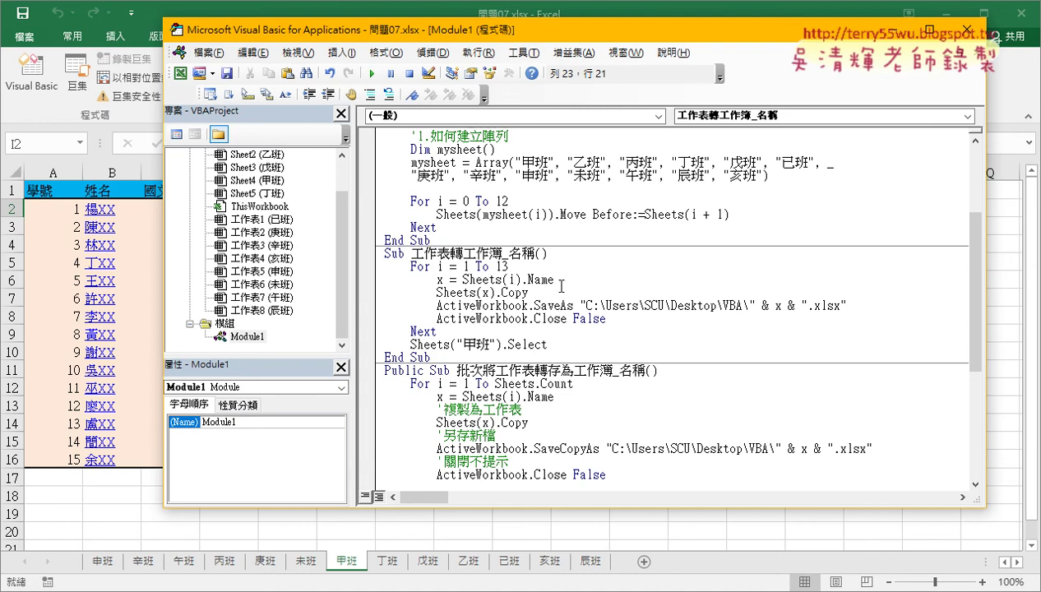
# Step: Set a breakpoint on Sheets(x).Copy and run 工作表轉工作簿_名稱 until it pauses there
pyautogui.moveTo(554, 279); pyautogui.dragTo(462, 280)
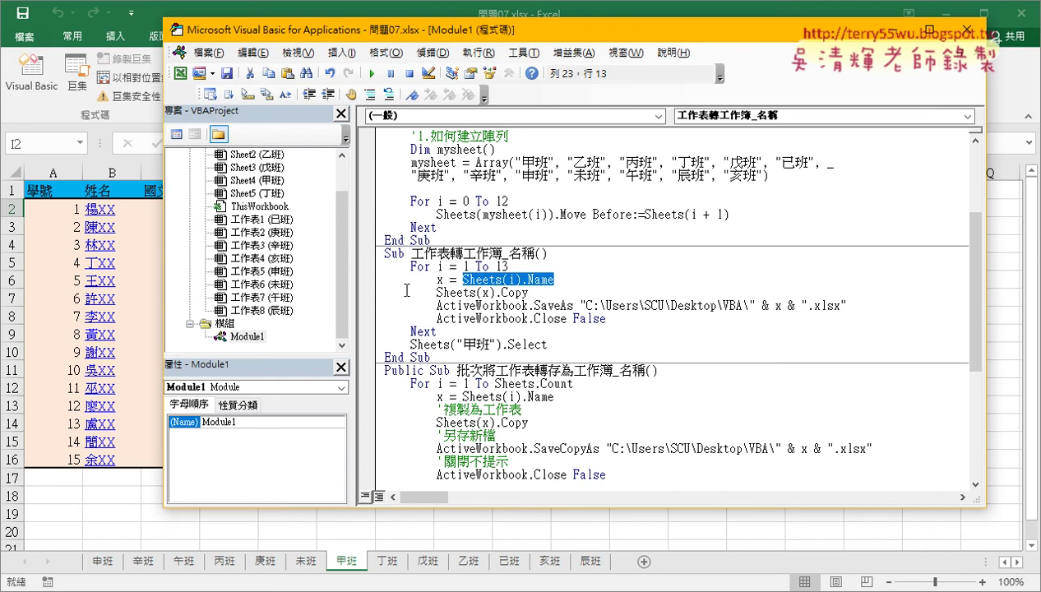
pyautogui.click(368, 292)
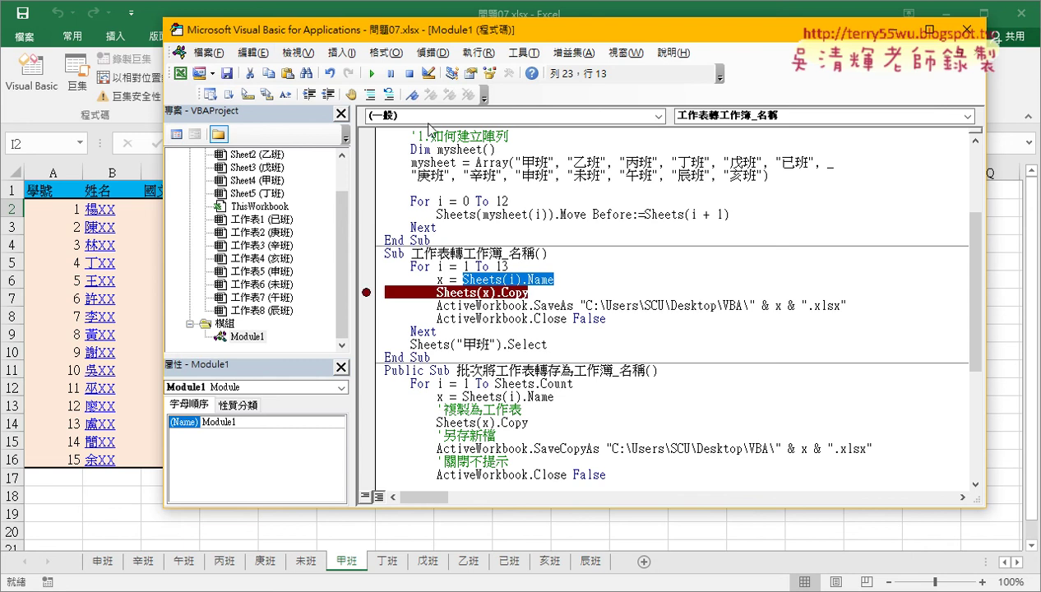
pyautogui.click(372, 74)
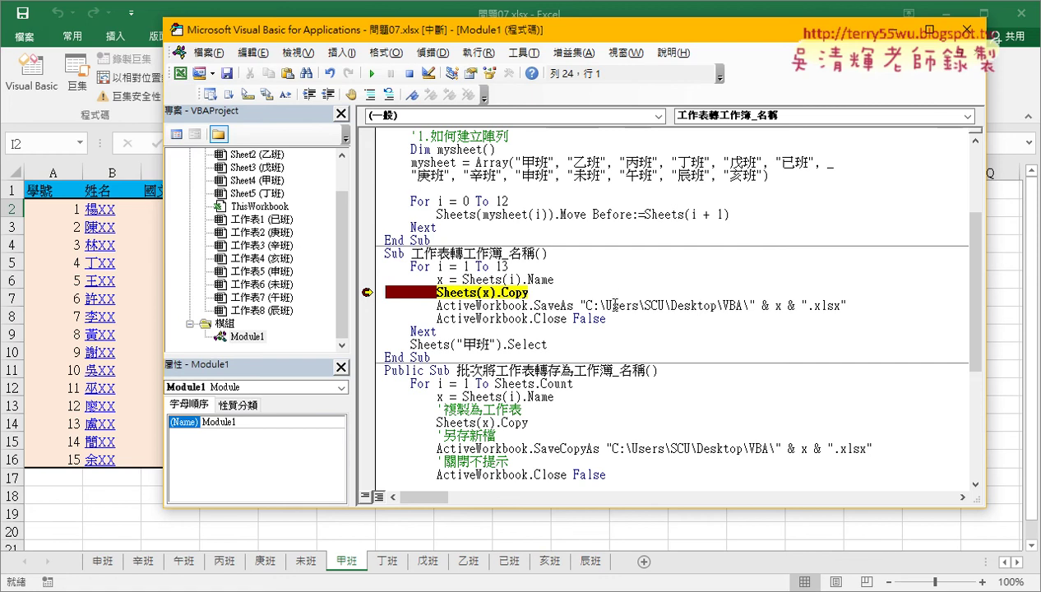
# Step: Step over the sheet copy and view the newly created workbook before returning to the code
pyautogui.press('F8')
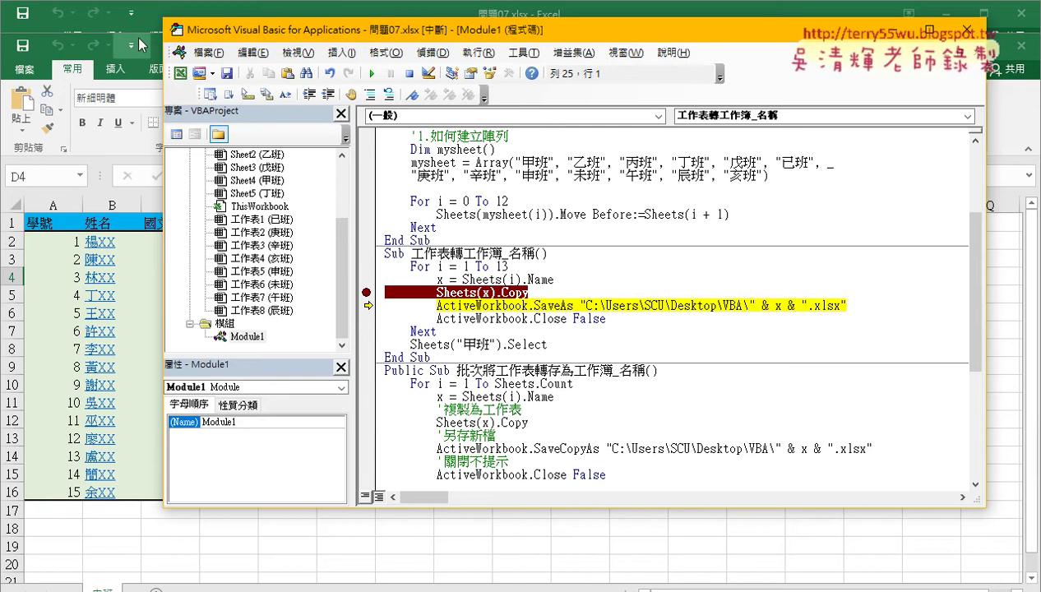
pyautogui.click(164, 48)
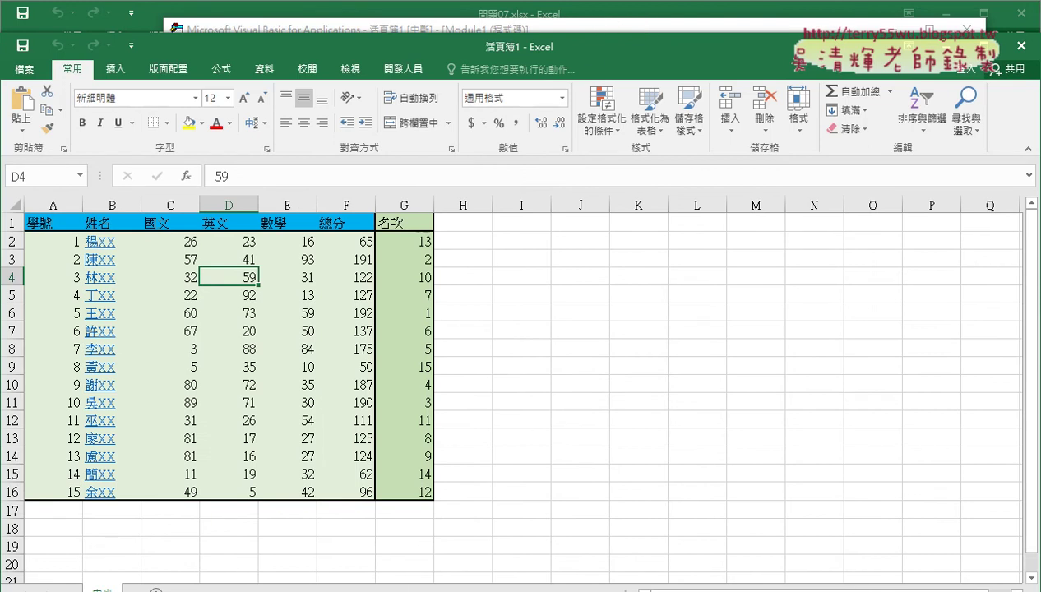
pyautogui.click(381, 558)
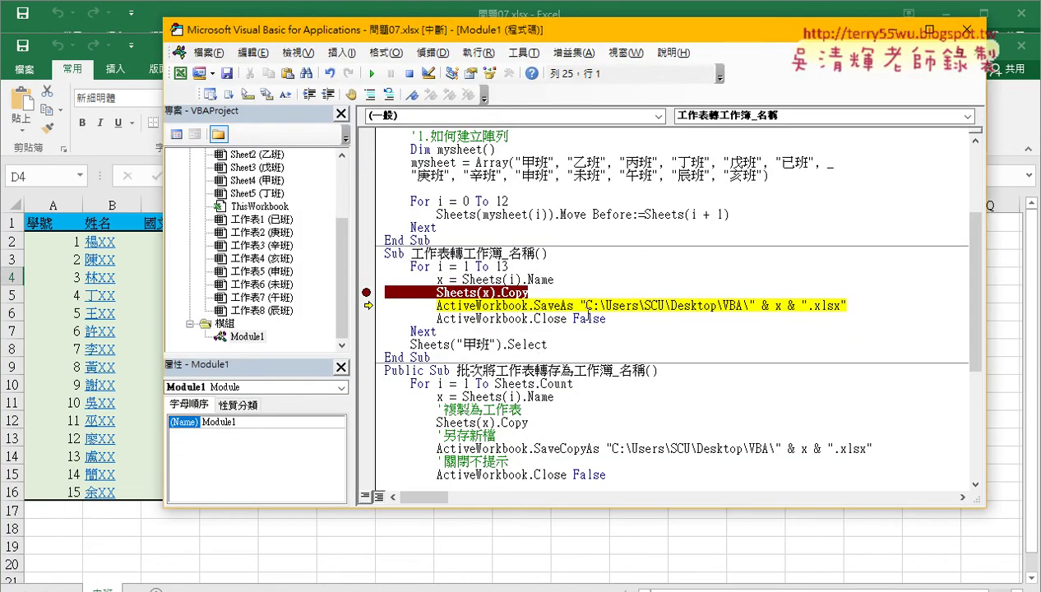
# Step: Resume the macro, check the VBA folder, and confirm replacing the existing 申班.xlsx
pyautogui.click(372, 73)
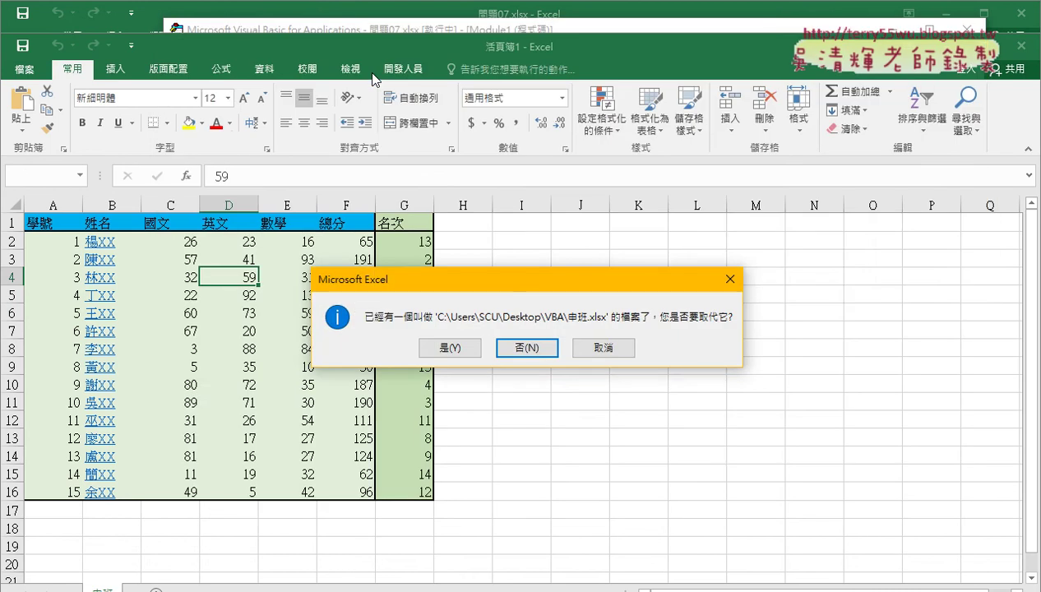
pyautogui.click(219, 589)
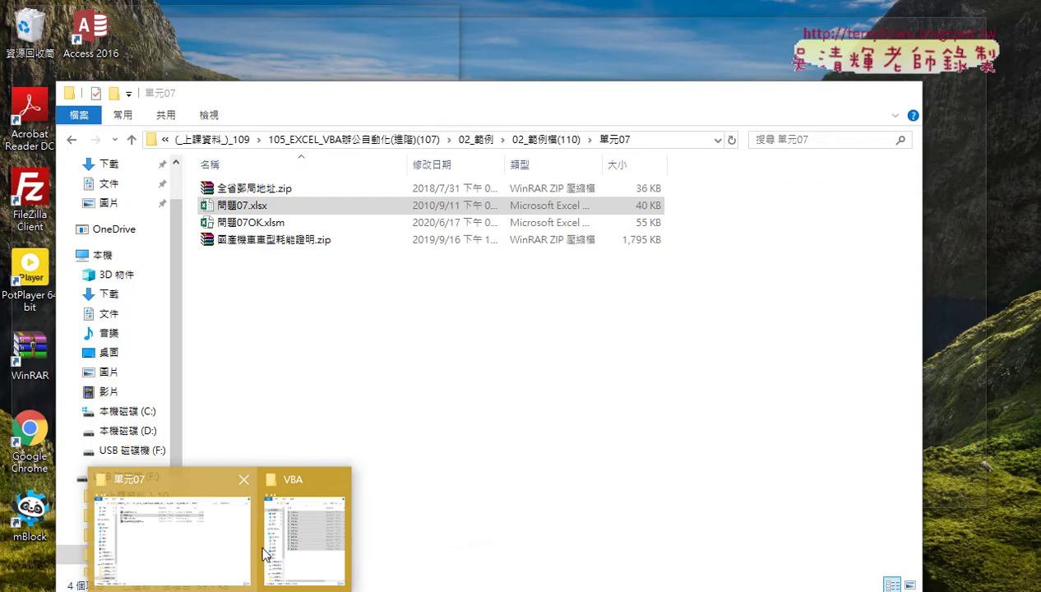
pyautogui.click(313, 539)
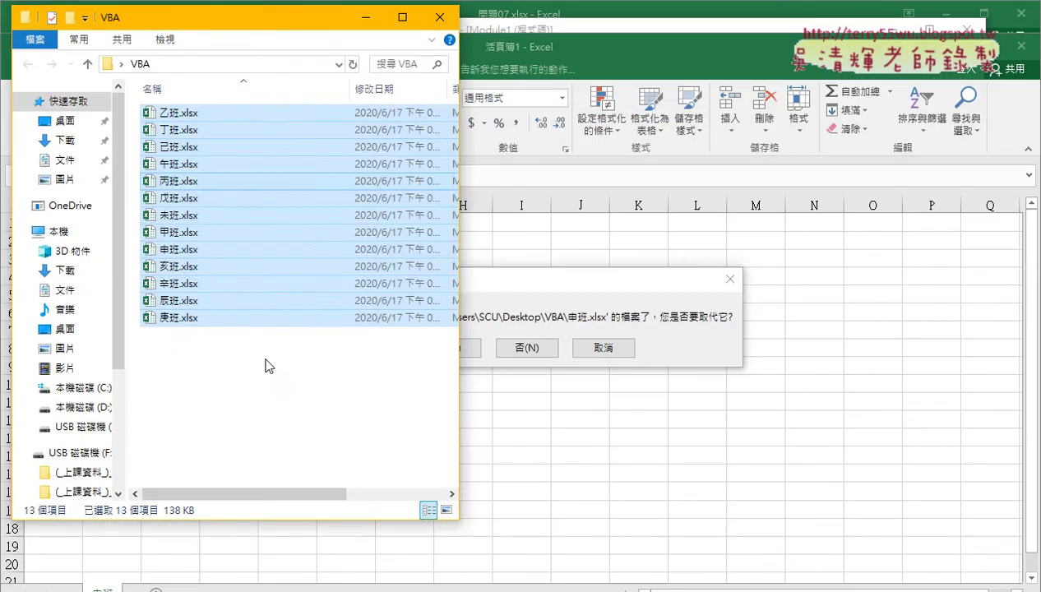
pyautogui.click(527, 305)
pyautogui.moveTo(570, 278); pyautogui.dragTo(743, 255)
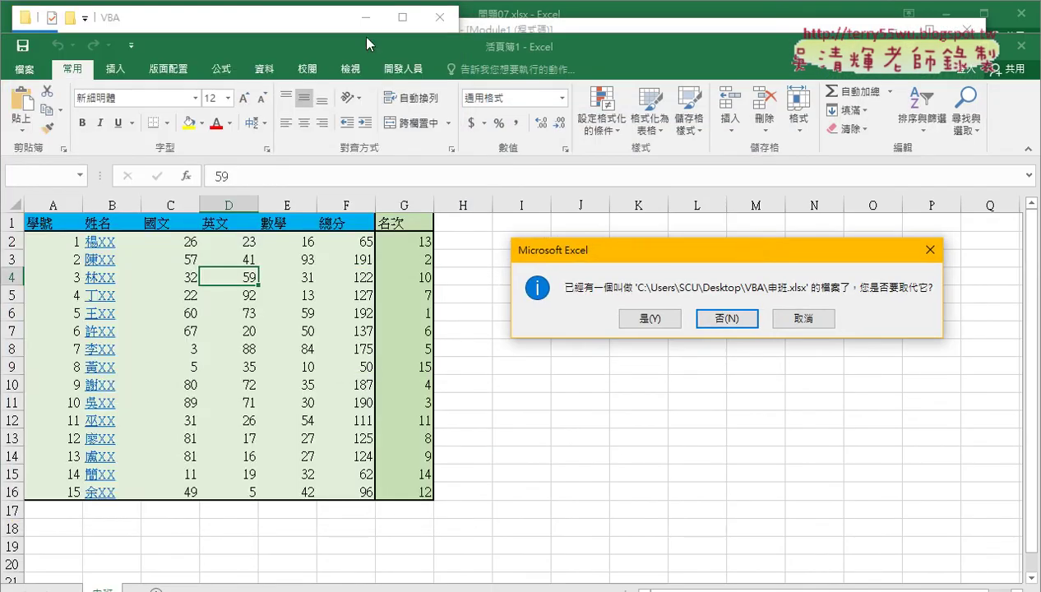
pyautogui.click(245, 23)
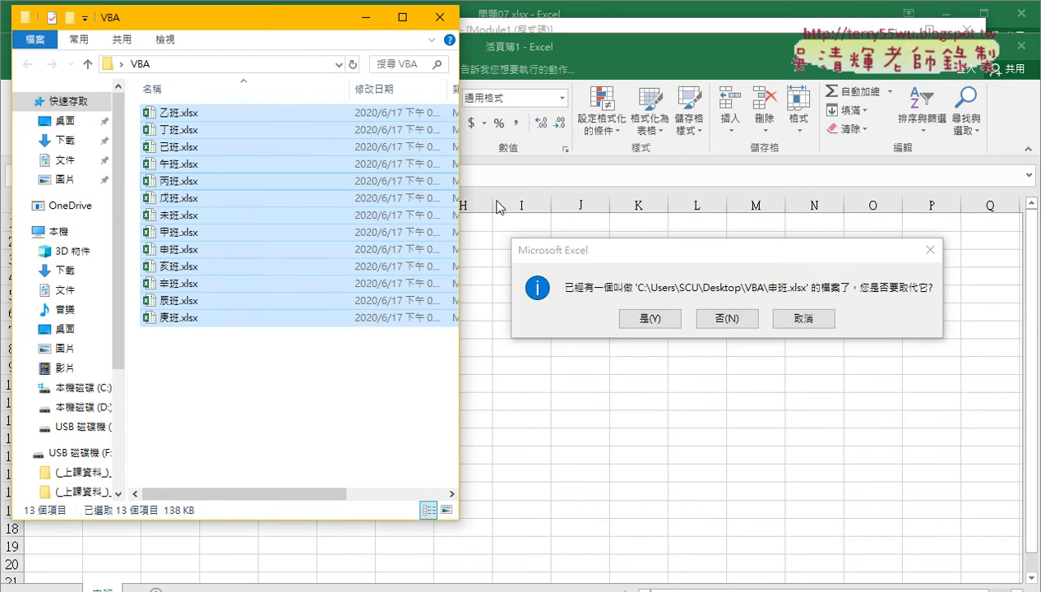
pyautogui.click(651, 321)
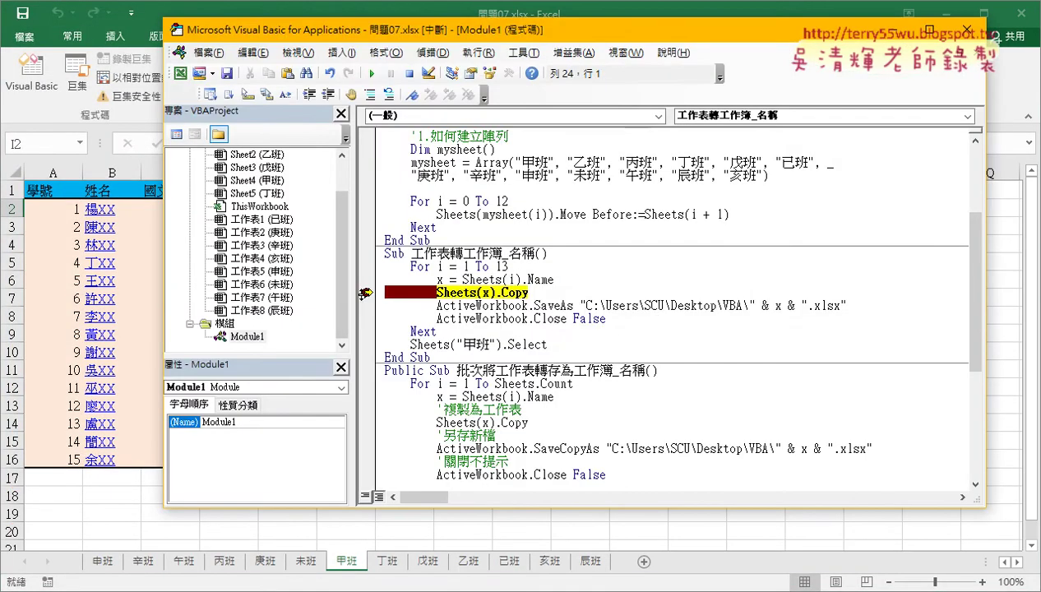
# Step: Clear the breakpoint, resume the macro, and confirm overwriting each class workbook, including 午班, 丁班 and 辰班
pyautogui.click(362, 293)
pyautogui.click(371, 73)
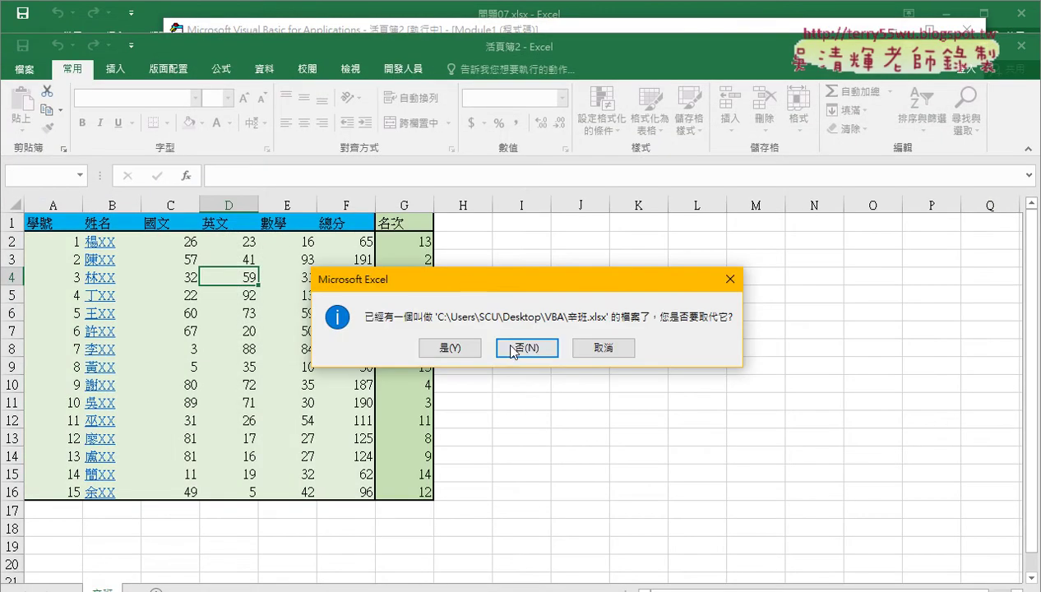
pyautogui.click(450, 348)
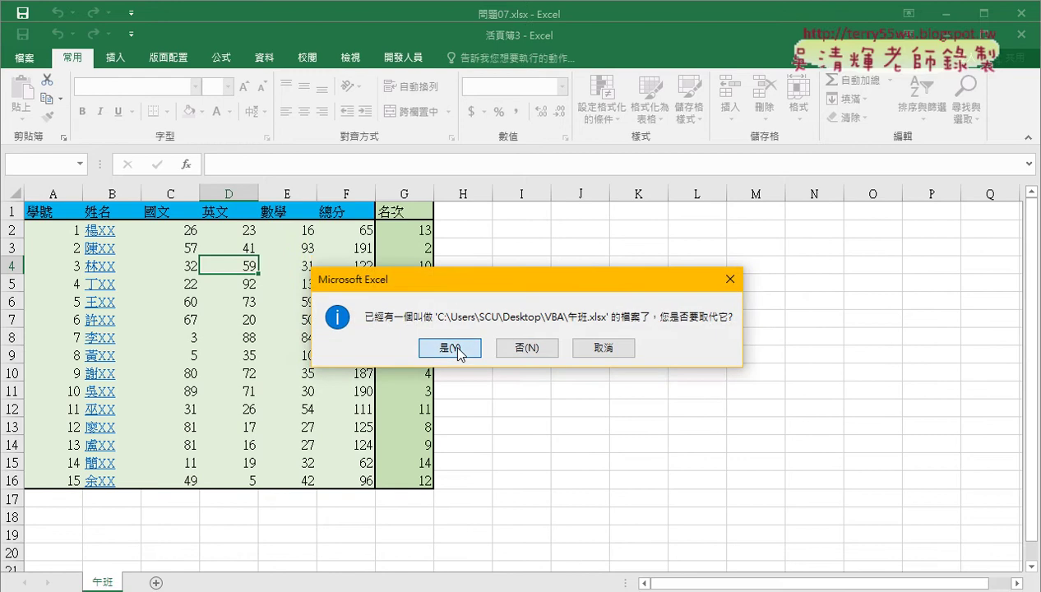
pyautogui.click(450, 348)
pyautogui.click(458, 348)
pyautogui.click(458, 348)
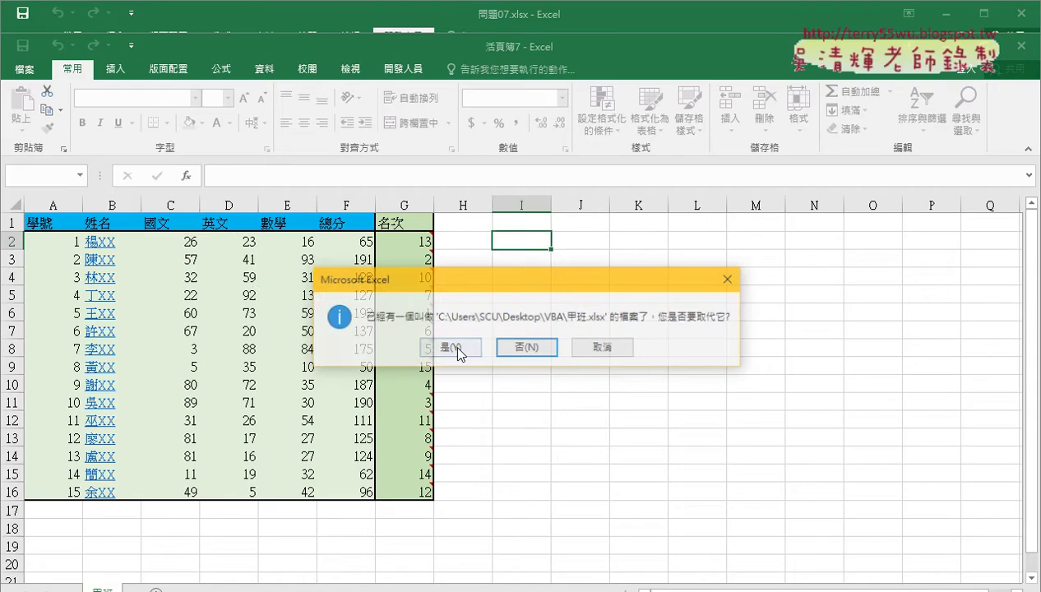
pyautogui.click(458, 349)
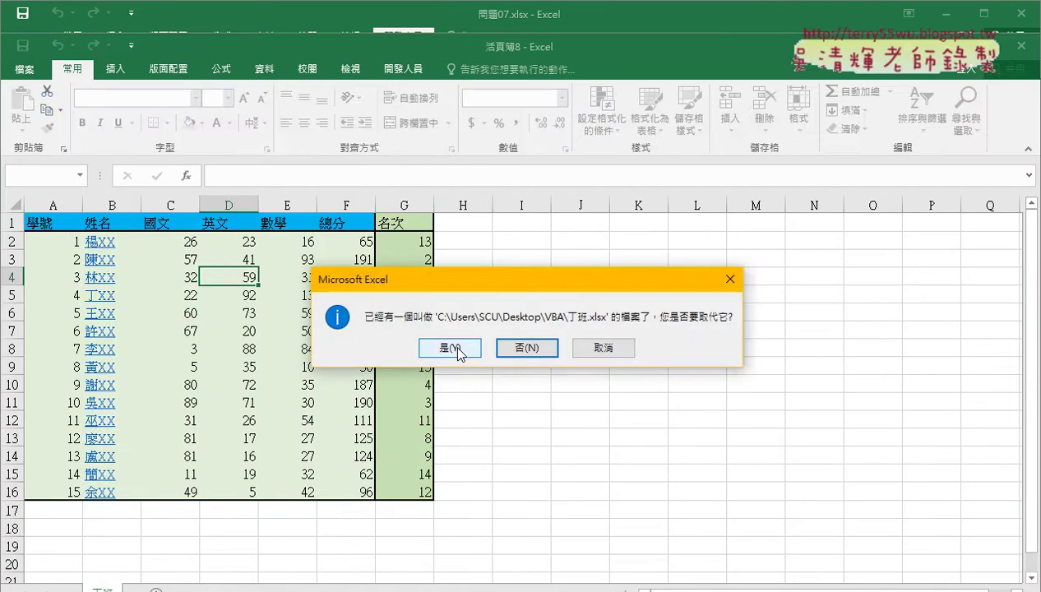
pyautogui.click(458, 349)
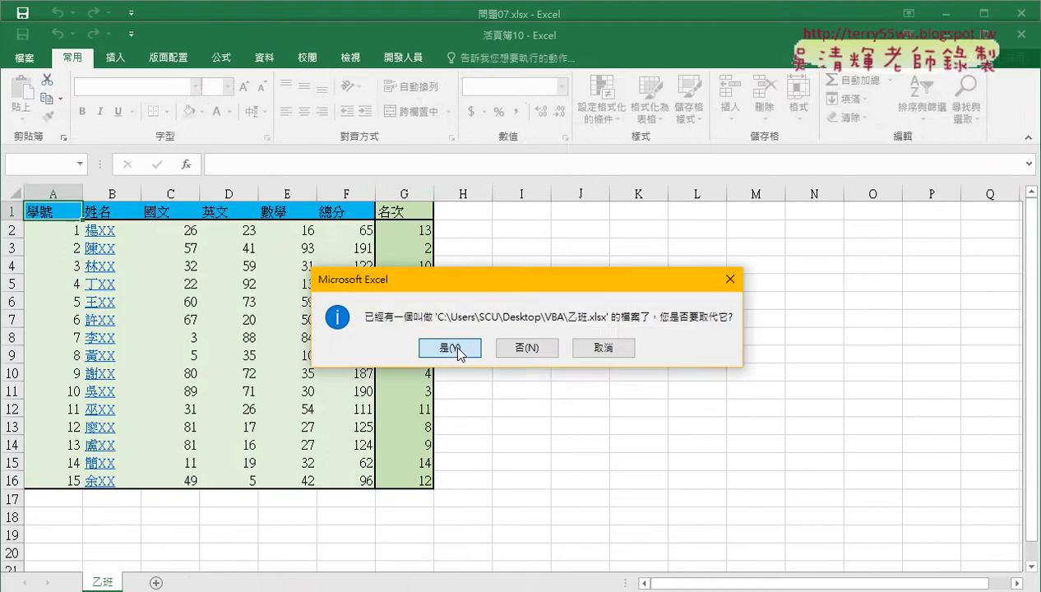
pyautogui.click(458, 347)
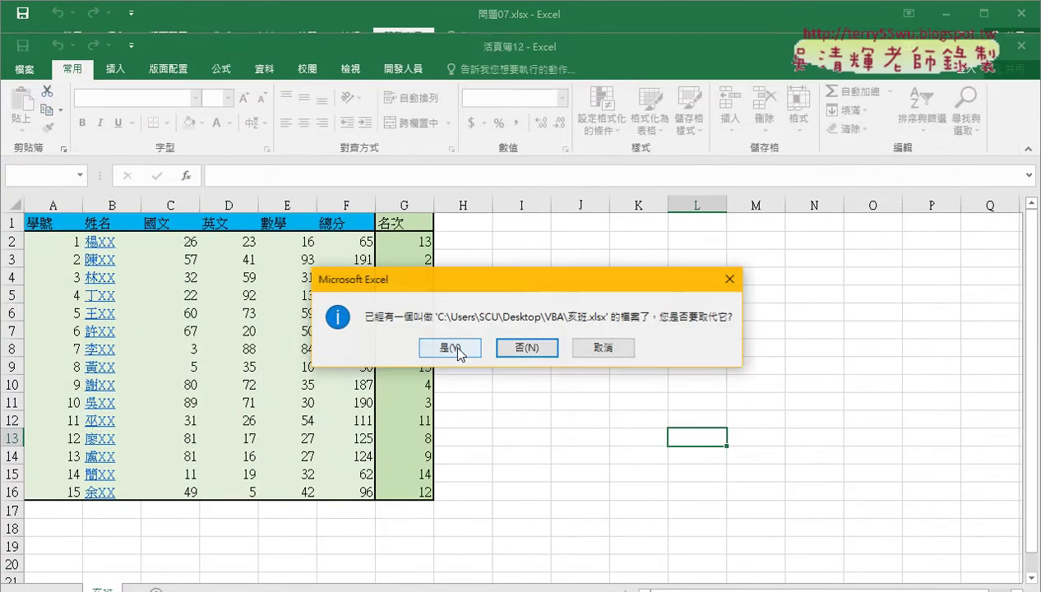
pyautogui.click(458, 348)
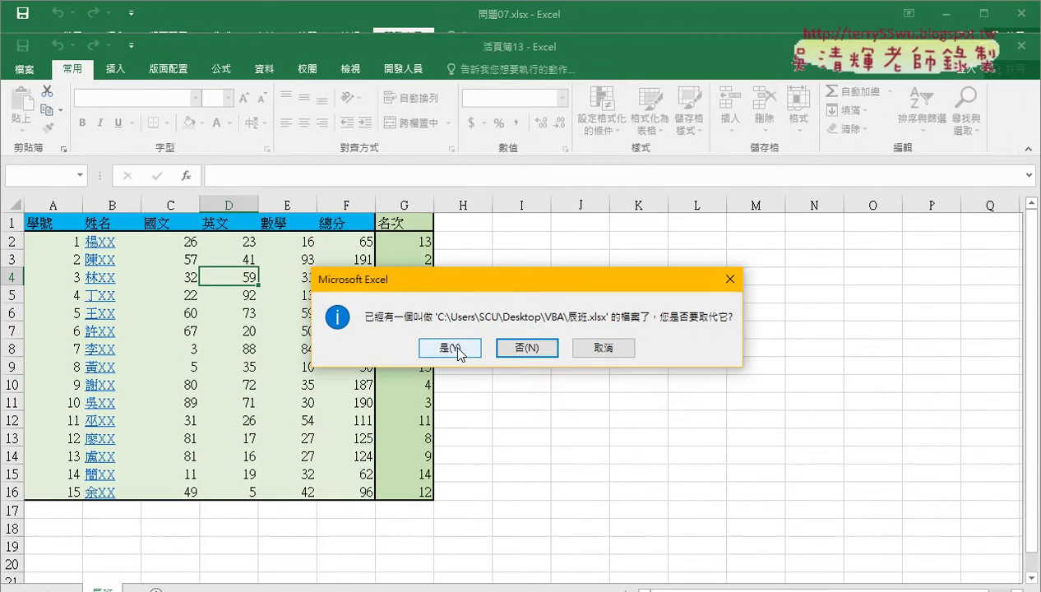
pyautogui.click(458, 348)
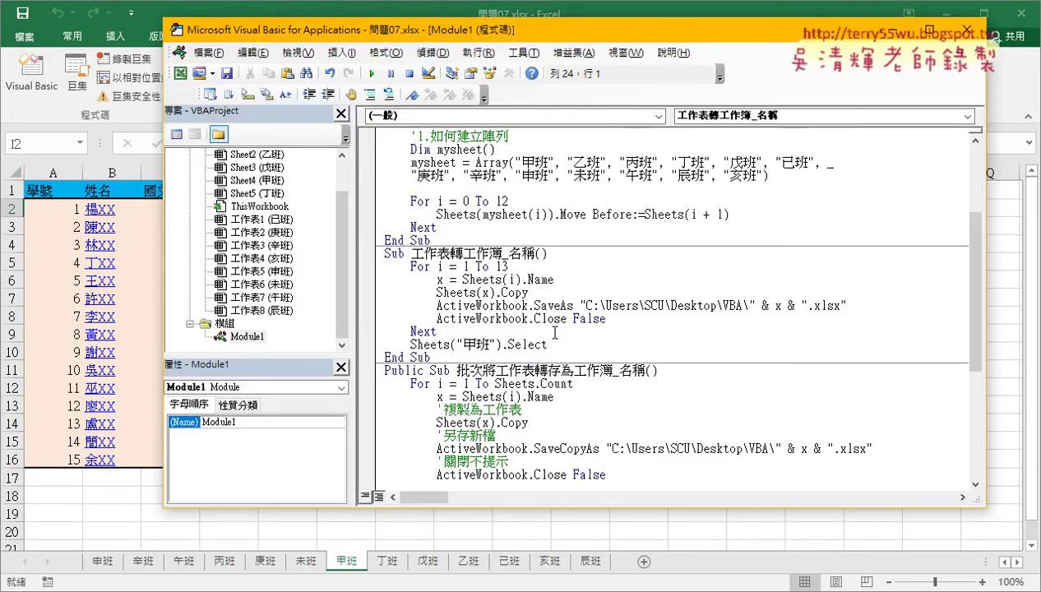
# Step: Show the VBA folder's 13 saved class workbooks, then bring the Sheets(i).Name code back in front
pyautogui.click(935, 18)
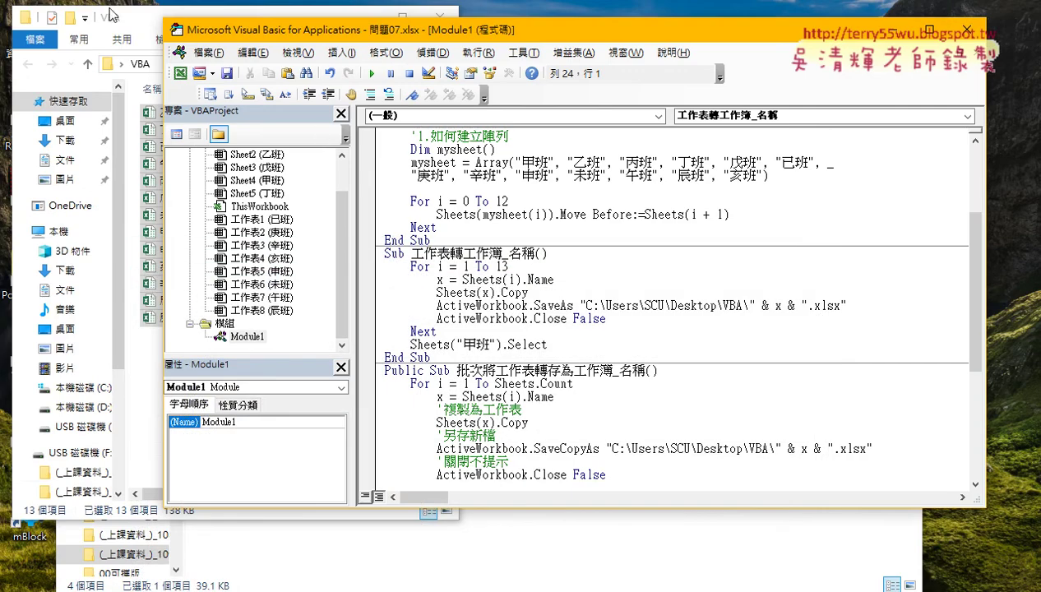
pyautogui.click(135, 21)
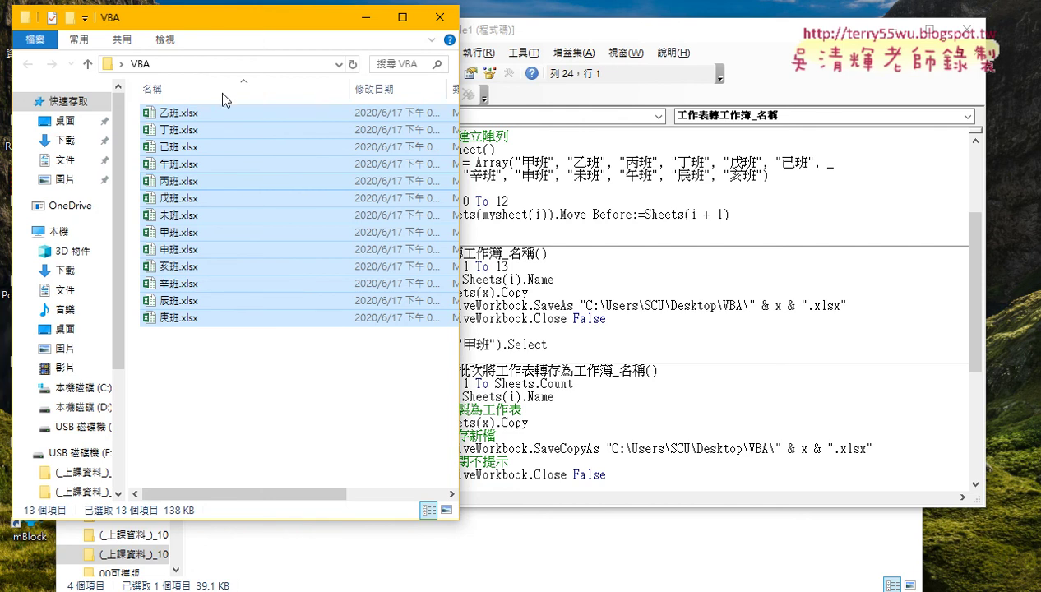
pyautogui.click(599, 242)
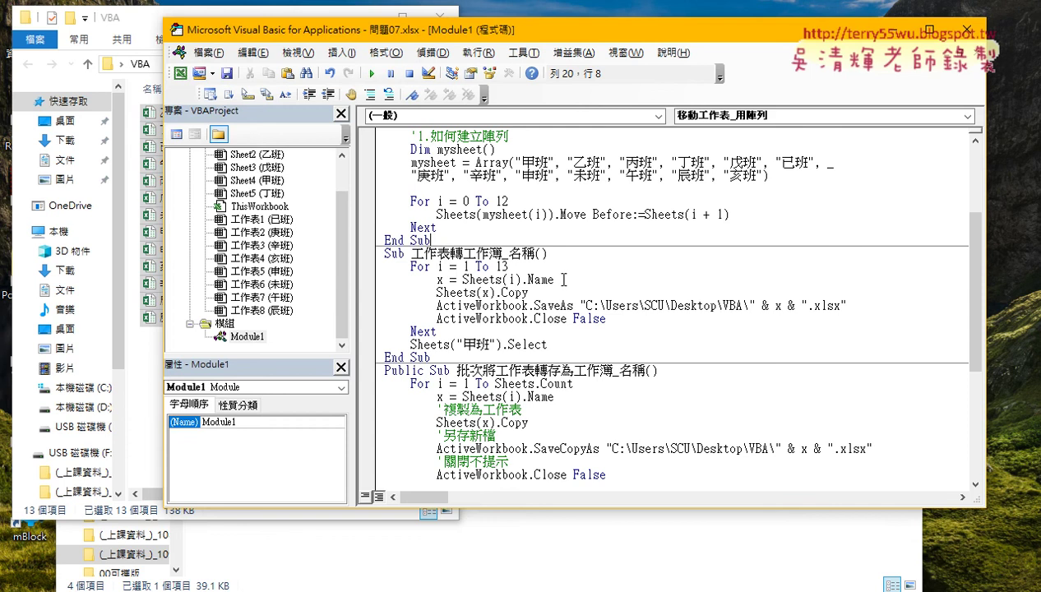
pyautogui.moveTo(556, 280); pyautogui.dragTo(463, 280)
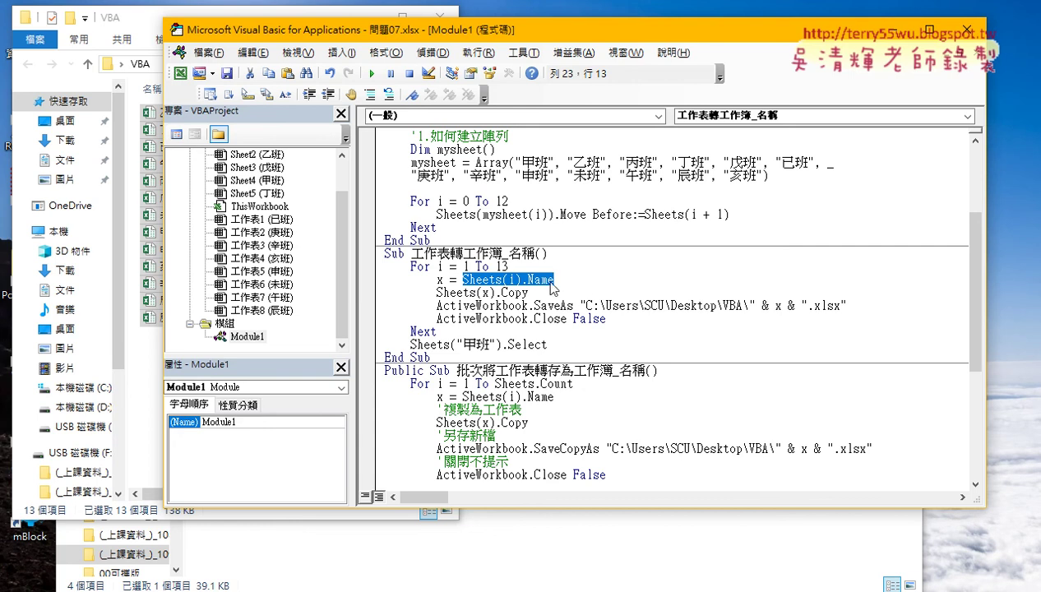
pyautogui.moveTo(150, 364); pyautogui.dragTo(188, 99)
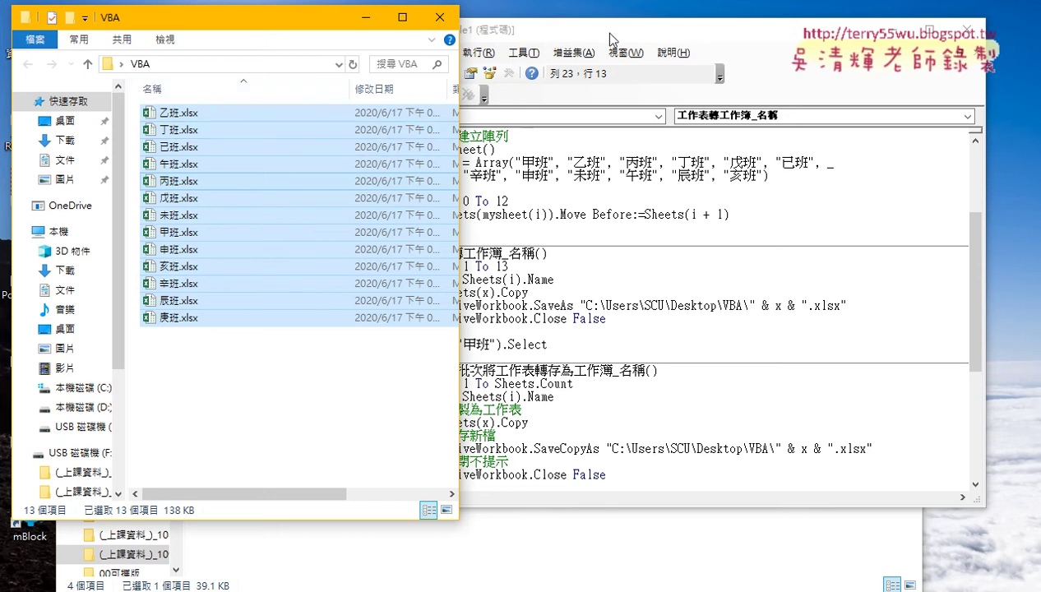
pyautogui.moveTo(610, 38); pyautogui.dragTo(642, 37)
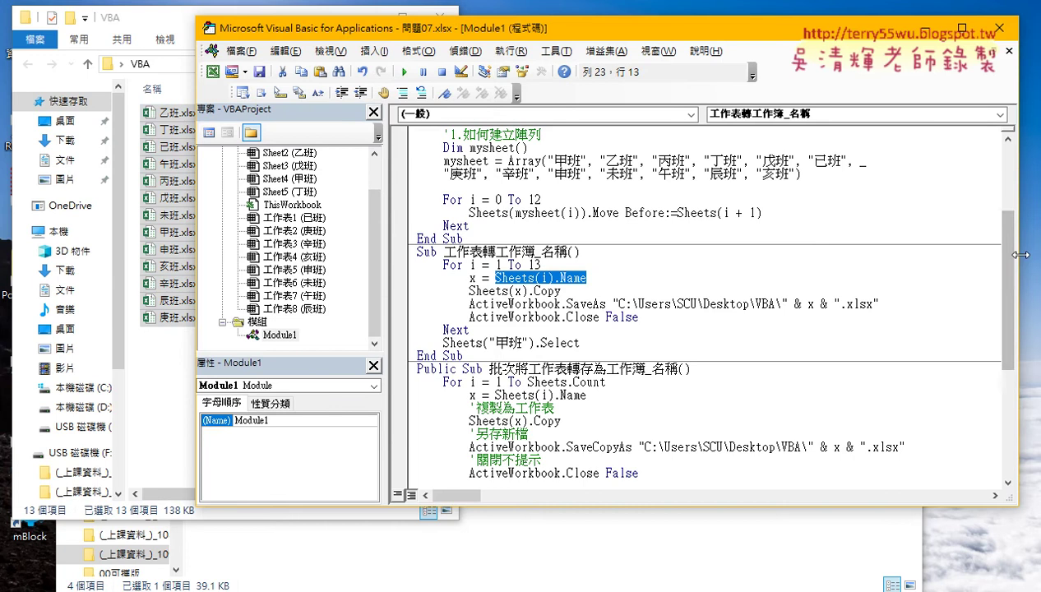
# Step: Narrow the code window, scroll to Sub 刪除檔案, and select its Dir and Kill loop body
pyautogui.moveTo(1020, 255); pyautogui.dragTo(891, 255)
pyautogui.scroll(-2, 764, 305)
pyautogui.scroll(-1, 763, 305)
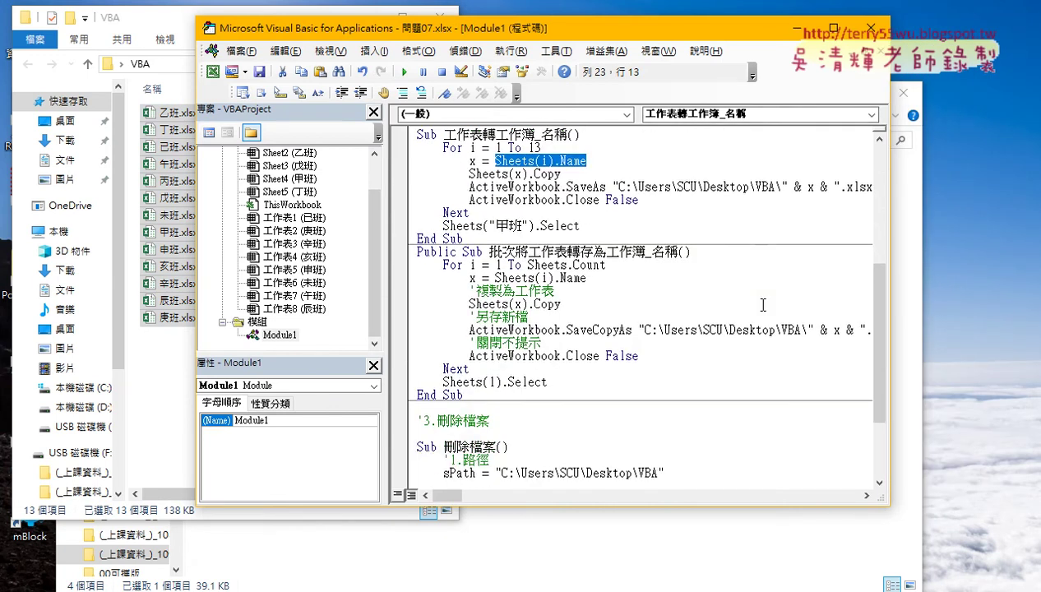
pyautogui.scroll(-3, 763, 305)
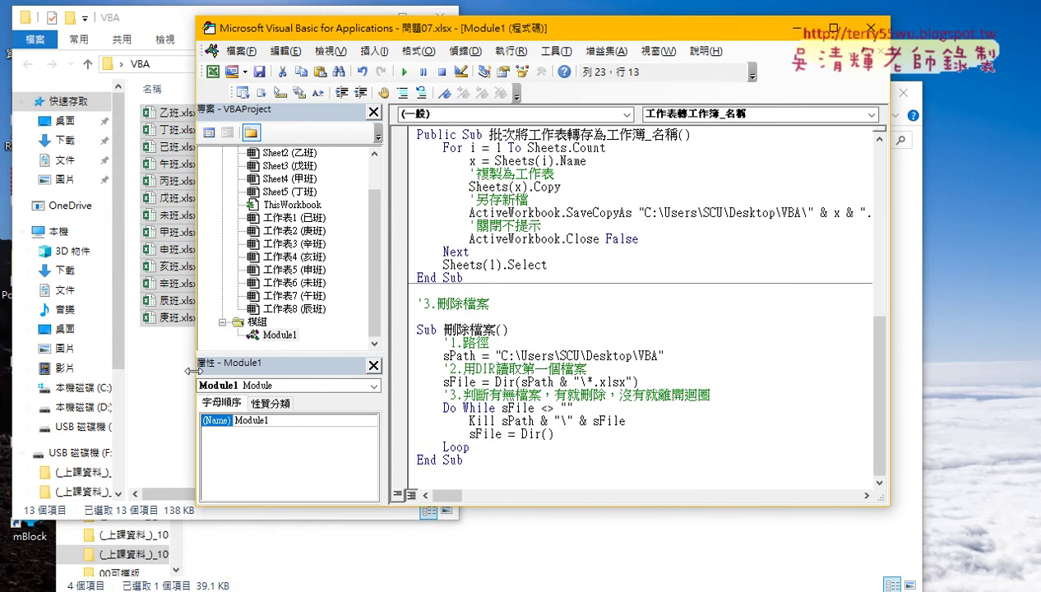
pyautogui.click(699, 398)
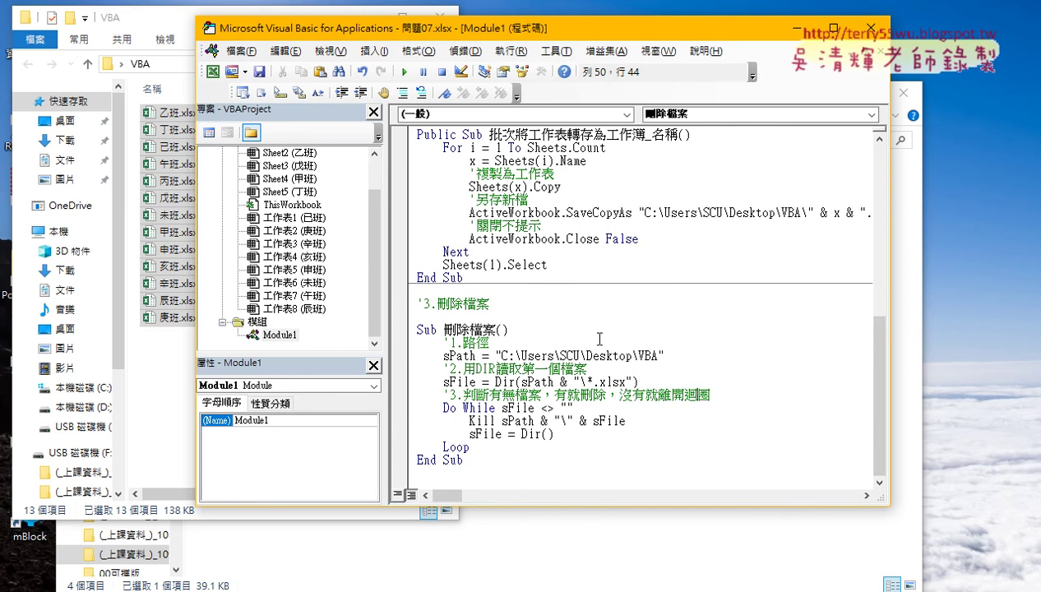
pyautogui.click(516, 384)
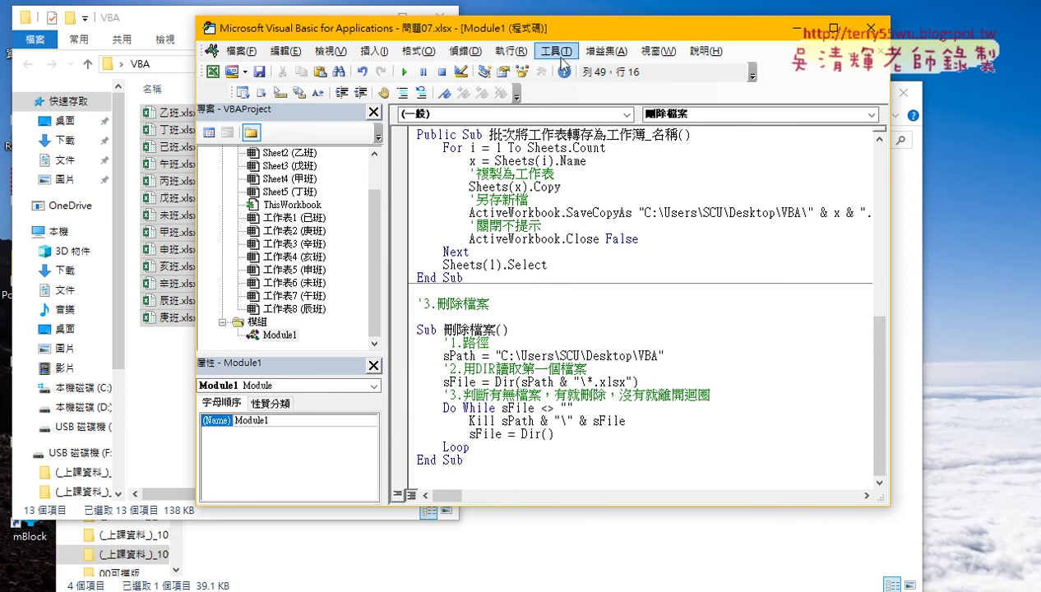
pyautogui.moveTo(555, 31); pyautogui.dragTo(682, 25)
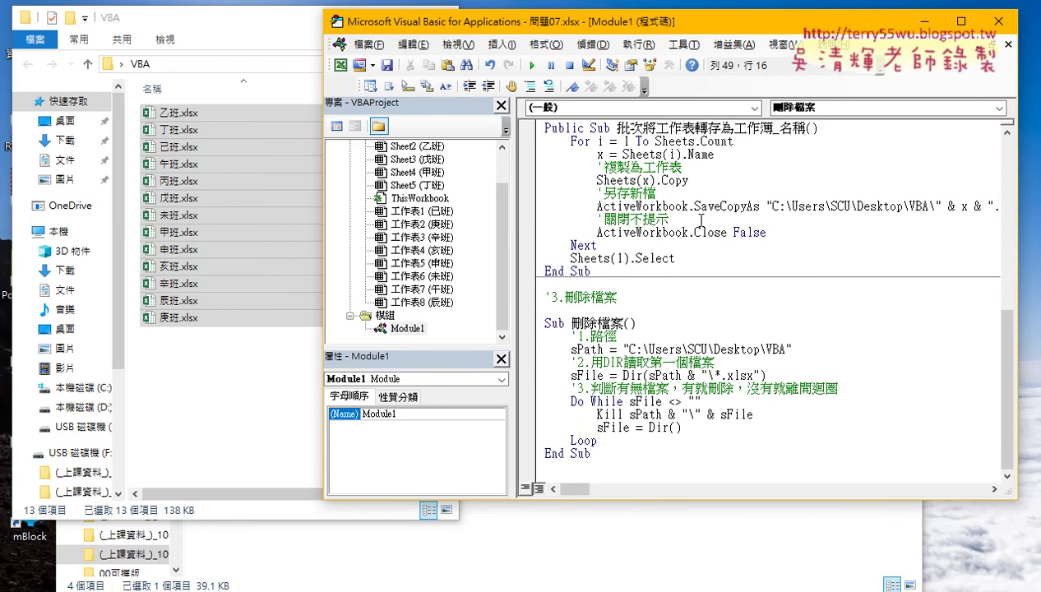
pyautogui.moveTo(623, 323); pyautogui.dragTo(666, 448)
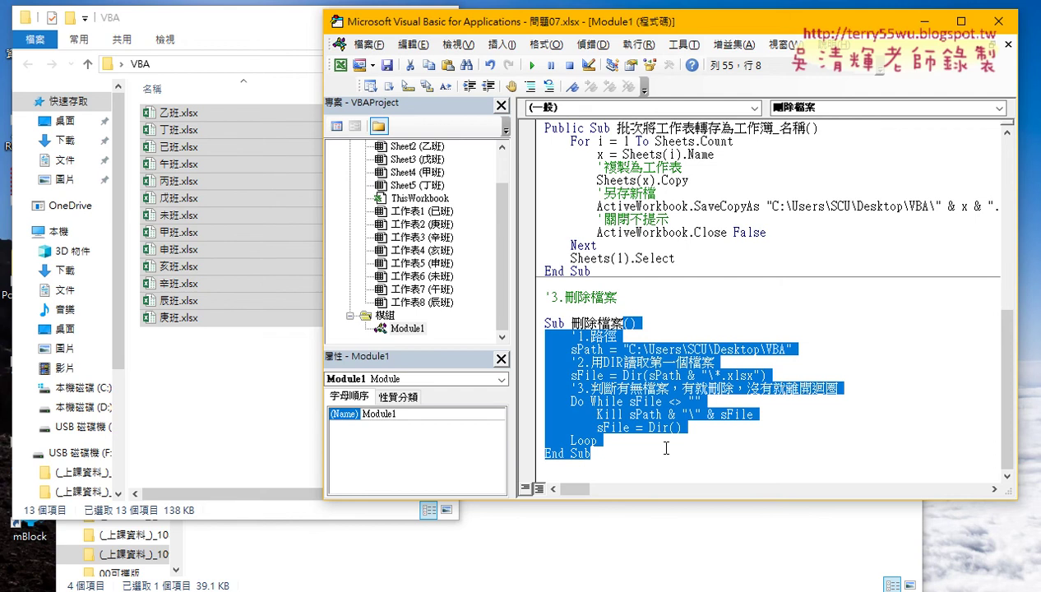
pyautogui.press('Delete')
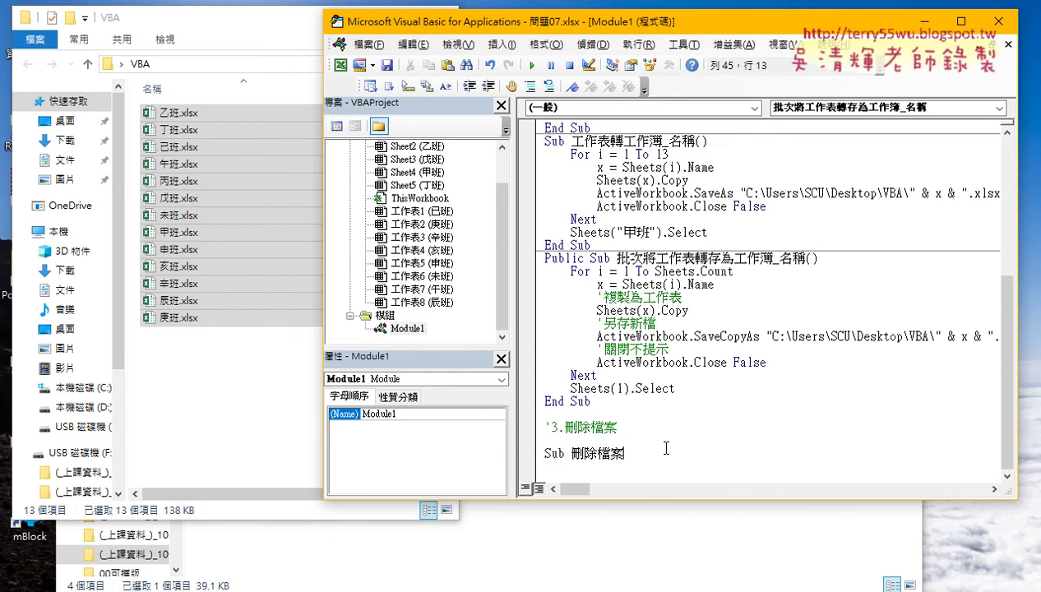
pyautogui.press('Return')
pyautogui.scroll(-1, 678, 386)
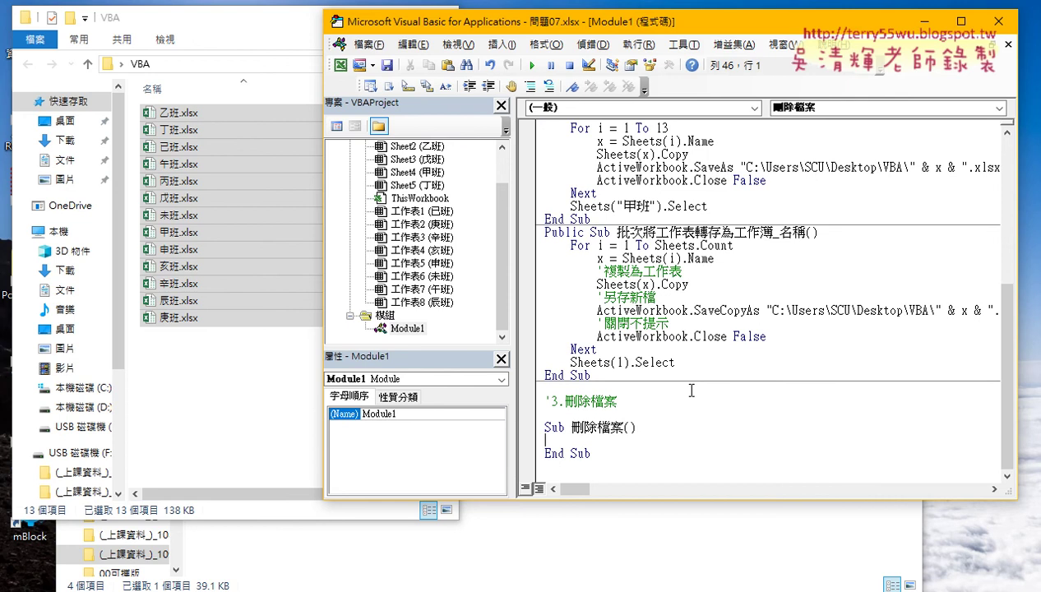
pyautogui.scroll(1, 692, 390)
pyautogui.hotkey('ctrl', 'z')
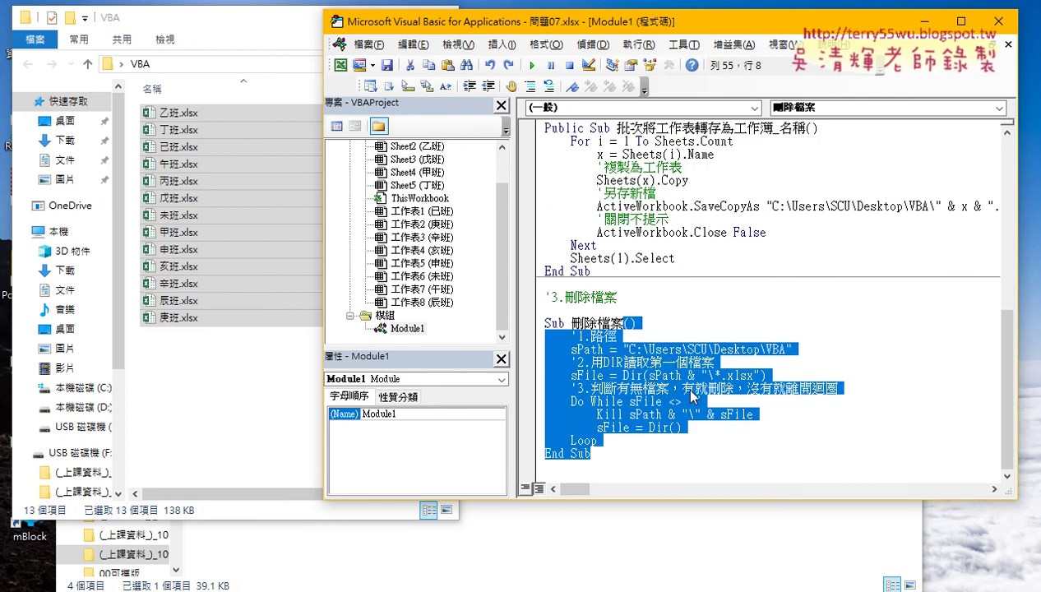
pyautogui.click(688, 401)
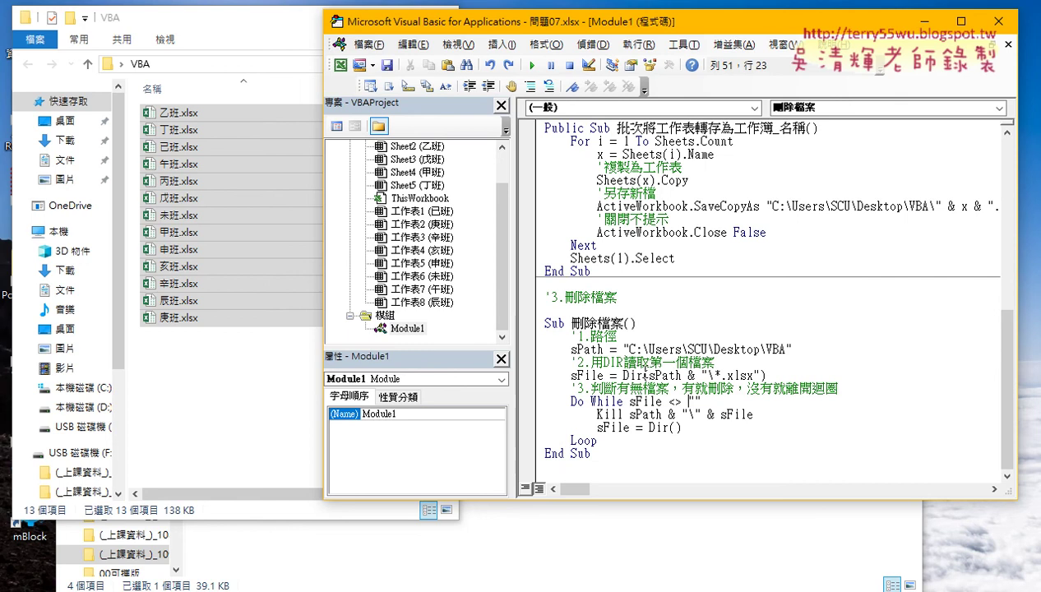
pyautogui.doubleClick(630, 375)
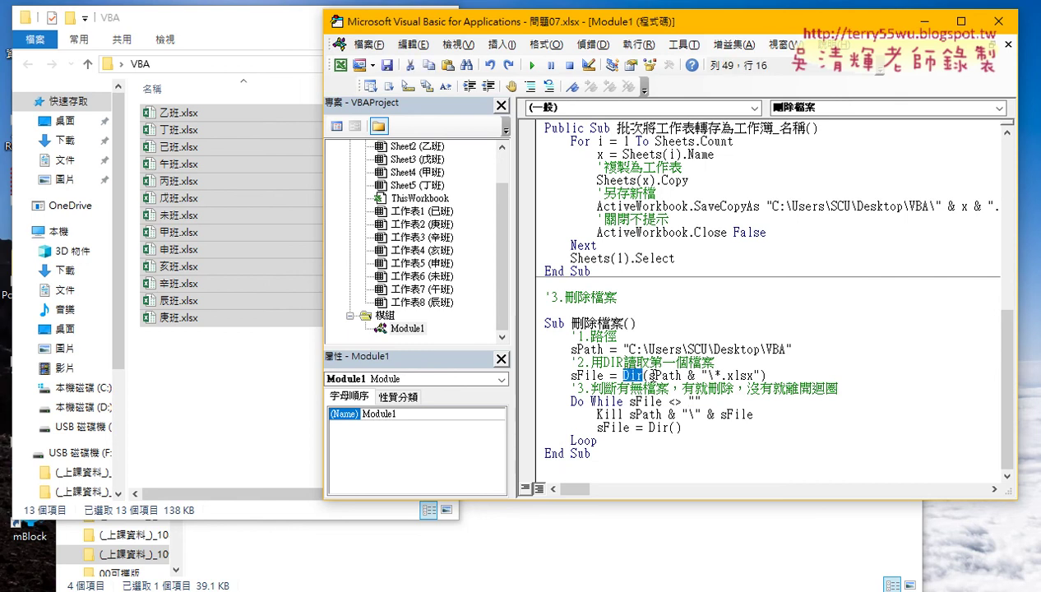
pyautogui.moveTo(648, 375); pyautogui.dragTo(767, 376)
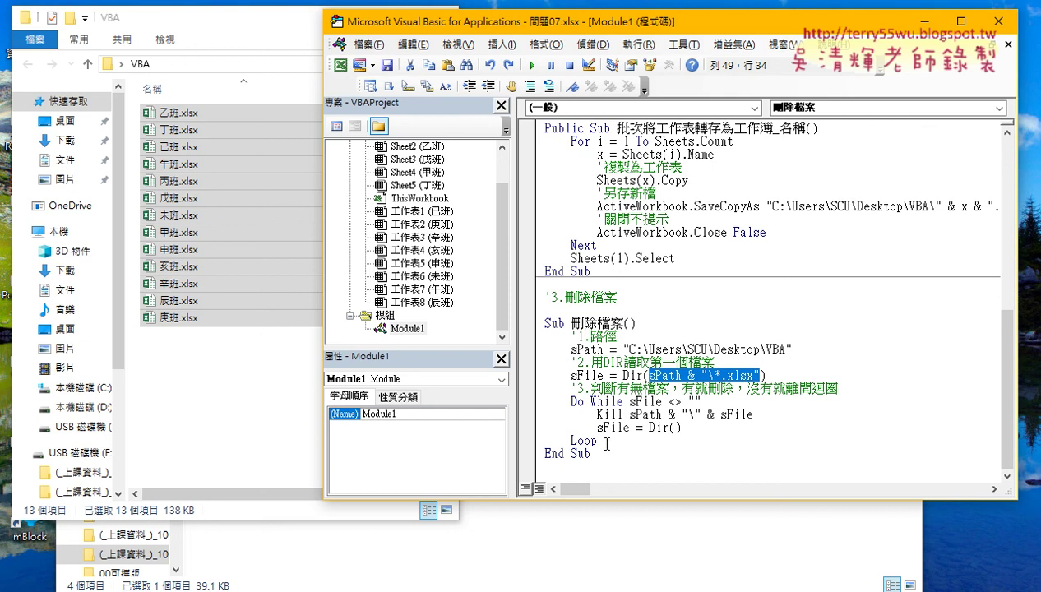
pyautogui.click(634, 375)
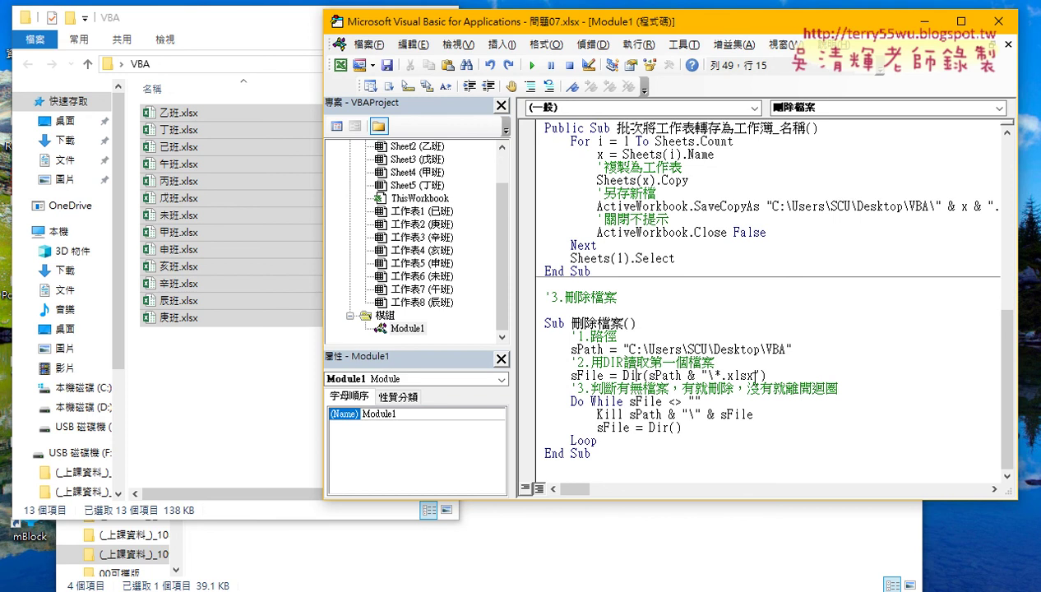
# Step: Open Dir's Microsoft Docs help and highlight its title, description and Dir [(pathname, [attributes])] syntax
pyautogui.press('F1')
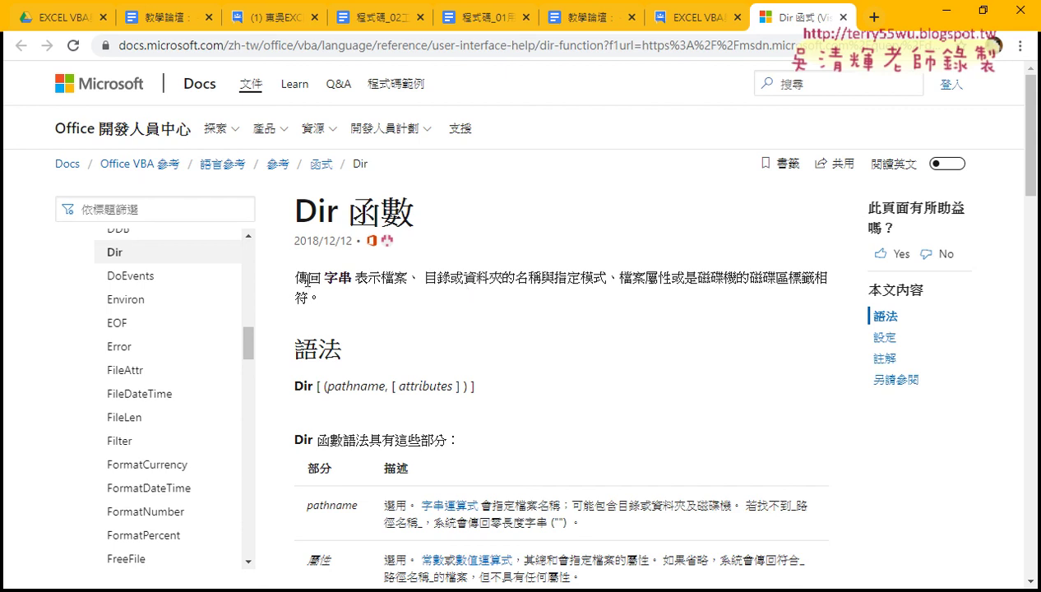
pyautogui.moveTo(296, 208); pyautogui.dragTo(428, 213)
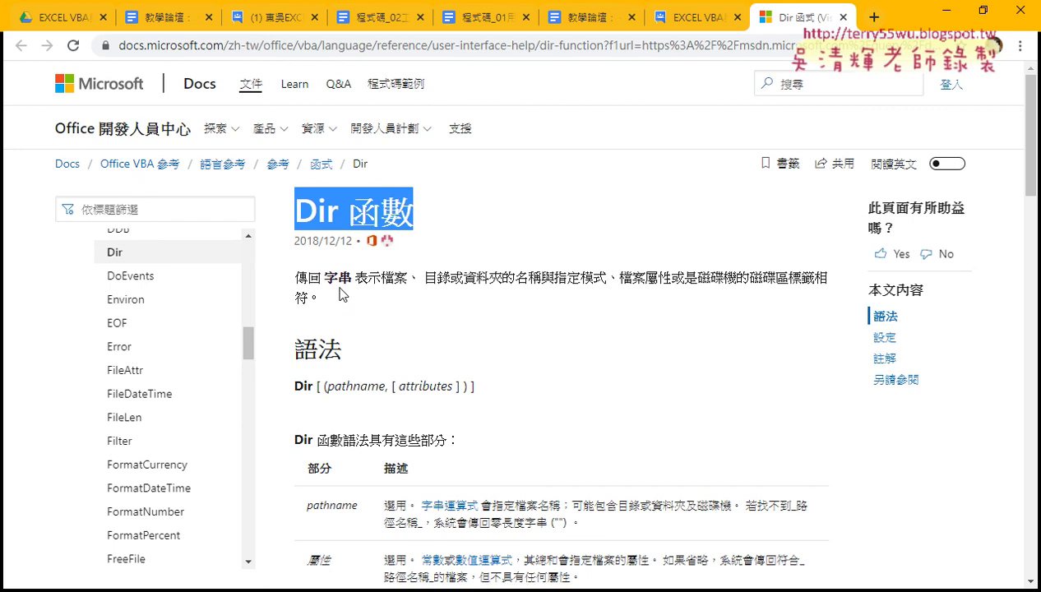
pyautogui.moveTo(324, 278); pyautogui.dragTo(409, 278)
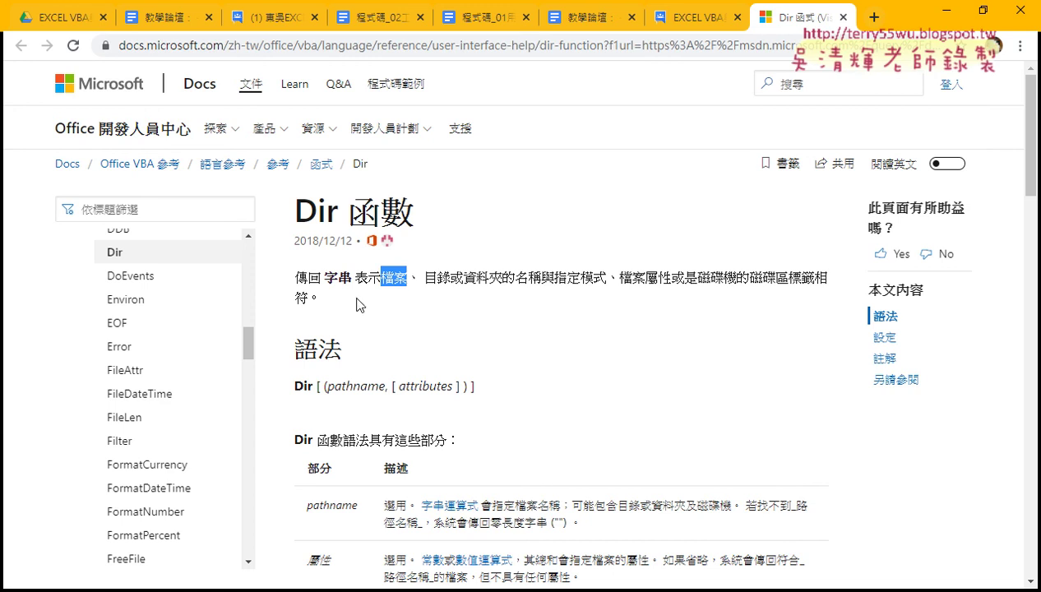
pyautogui.moveTo(323, 278); pyautogui.dragTo(393, 279)
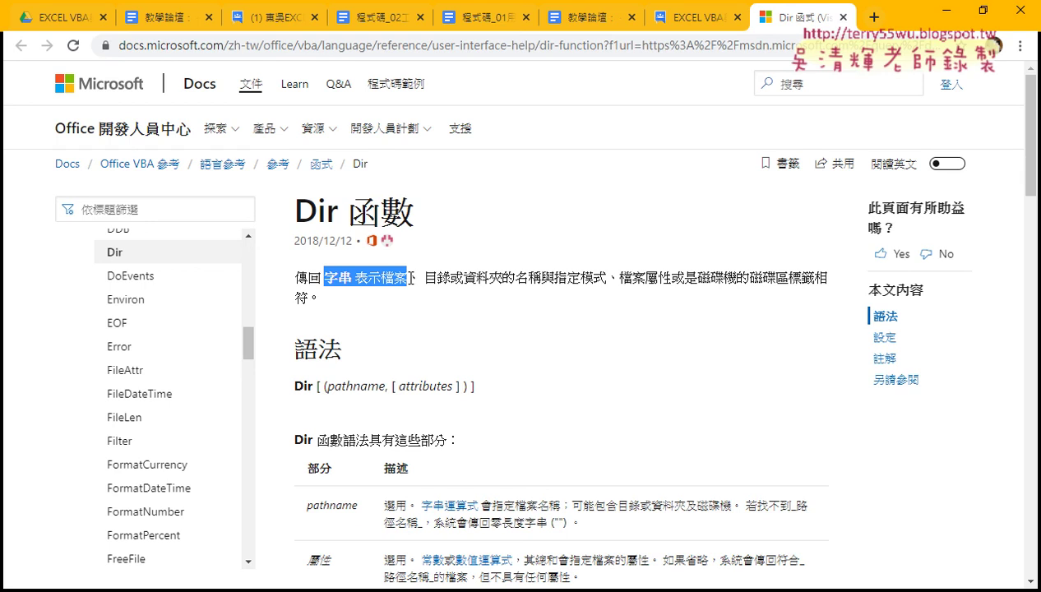
pyautogui.moveTo(294, 385); pyautogui.dragTo(474, 386)
pyautogui.click(499, 392)
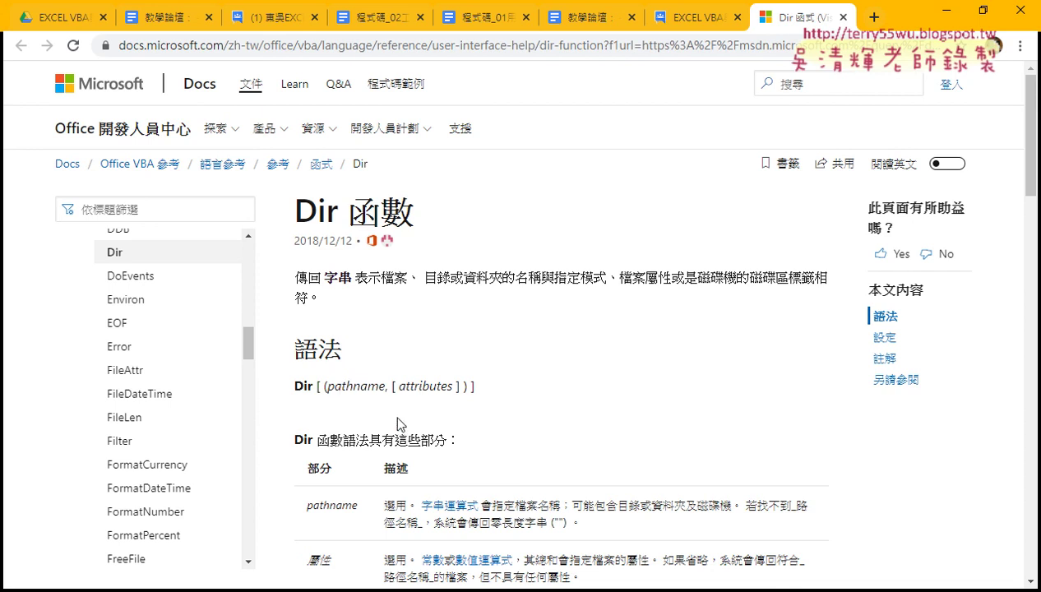
# Step: Highlight the pathname and optional [ attributes ] arguments in the Dir syntax line
pyautogui.moveTo(327, 386); pyautogui.dragTo(385, 386)
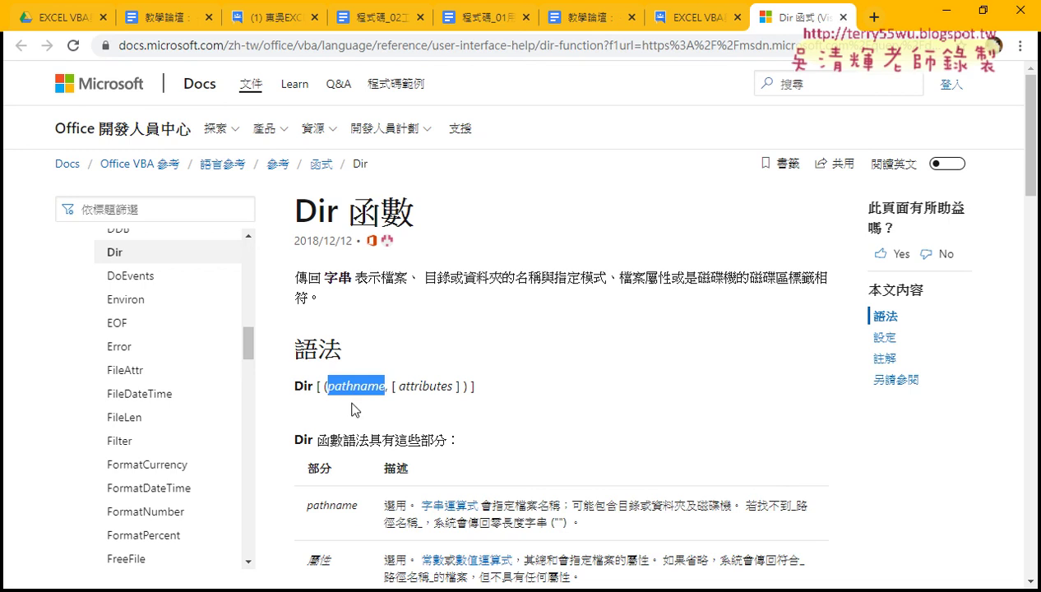
pyautogui.click(347, 394)
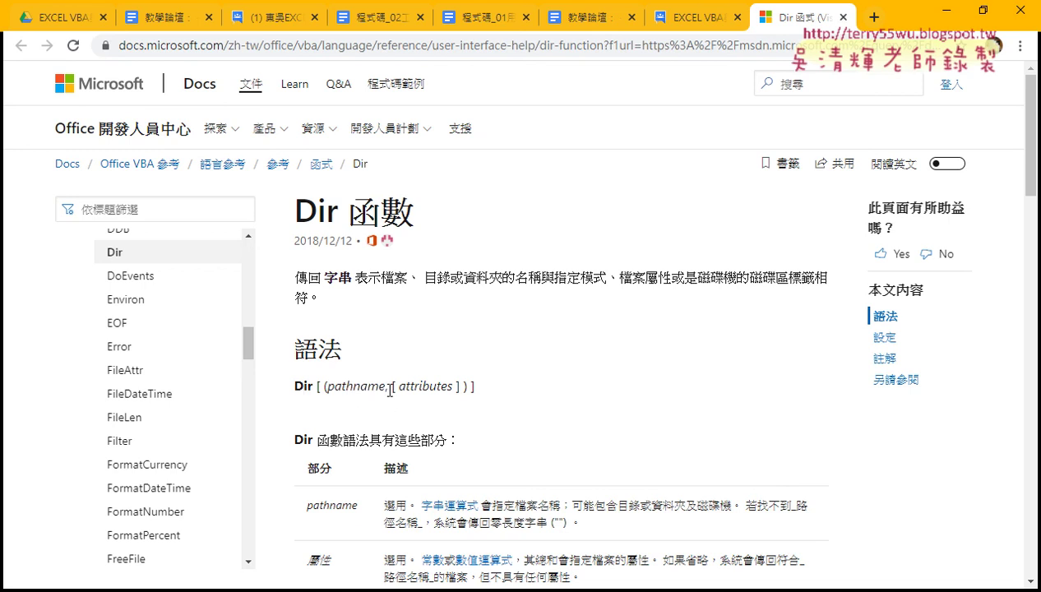
pyautogui.moveTo(389, 386); pyautogui.dragTo(465, 393)
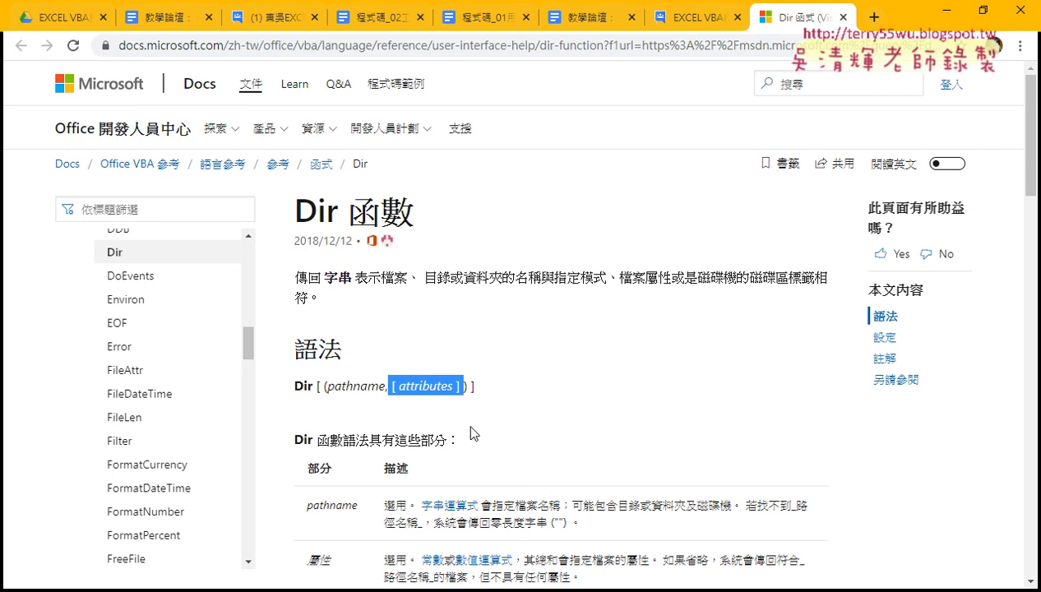
# Step: Scroll past the Settings constants to the Remarks with wildcard and Dir("") examples
pyautogui.scroll(-3, 471, 433)
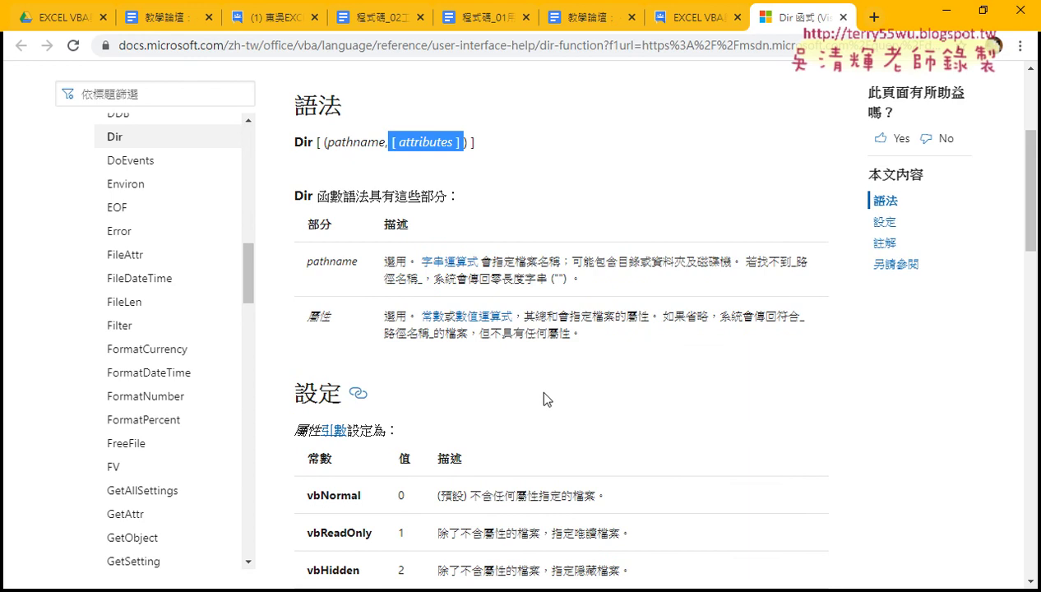
pyautogui.scroll(-1, 551, 403)
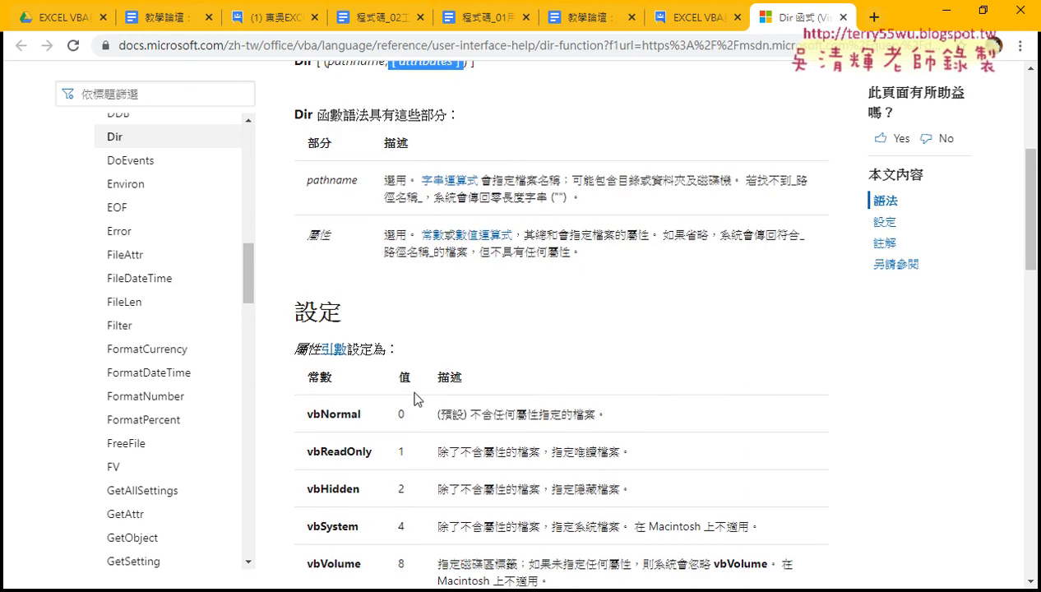
pyautogui.scroll(-2, 416, 395)
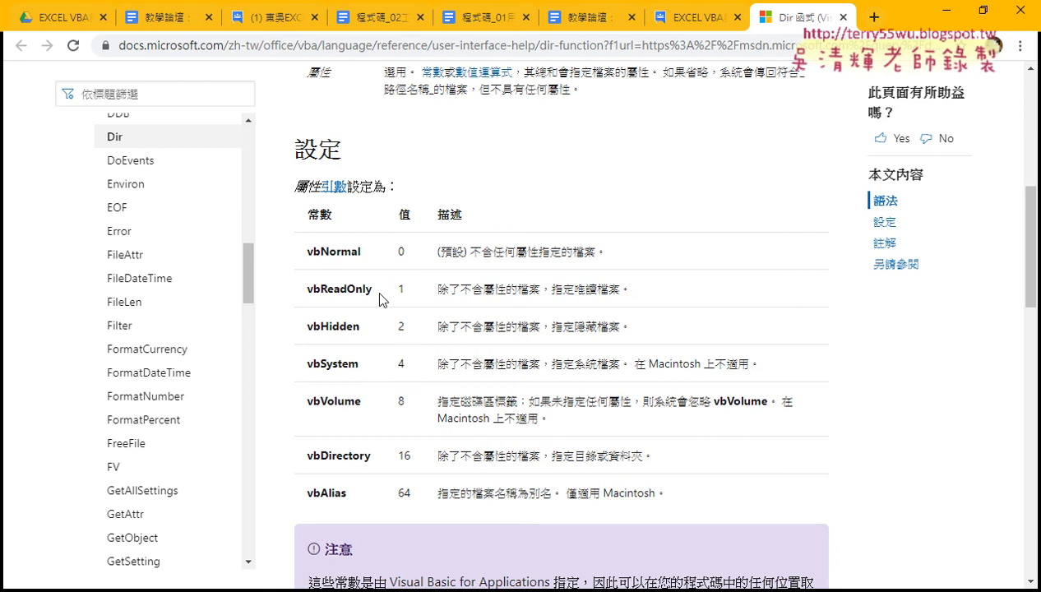
pyautogui.scroll(-1, 391, 341)
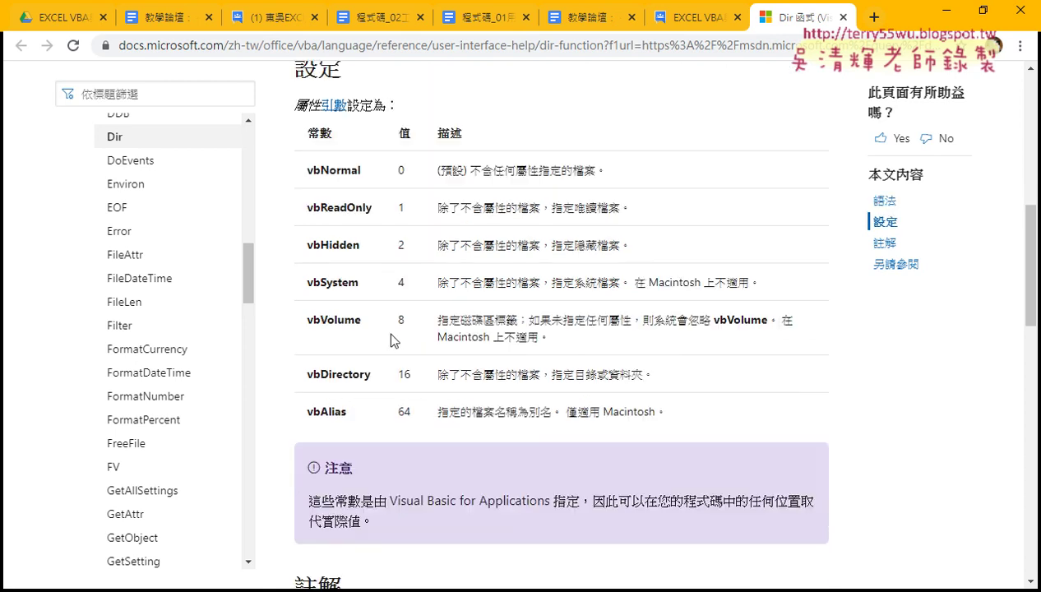
pyautogui.scroll(-2, 501, 403)
pyautogui.scroll(-3, 502, 403)
pyautogui.scroll(-1, 502, 403)
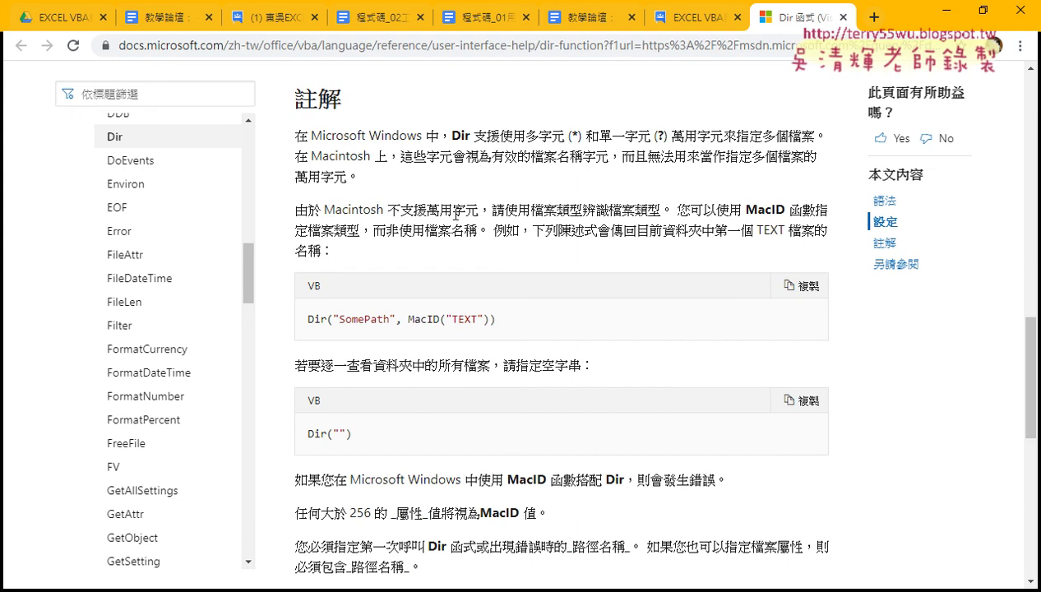
pyautogui.scroll(-1, 510, 345)
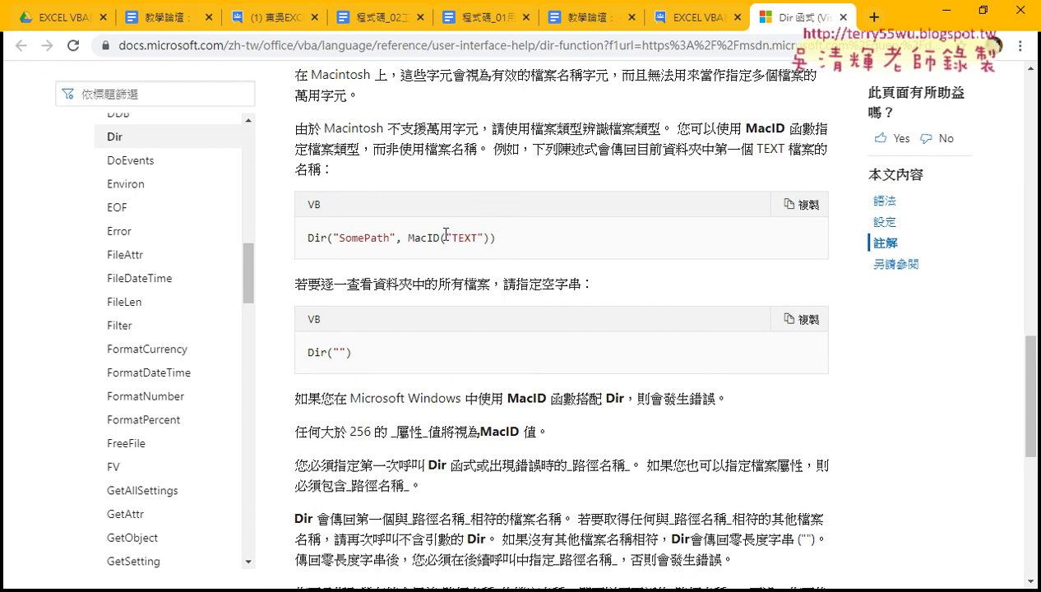
pyautogui.scroll(-1, 441, 233)
pyautogui.scroll(-1, 446, 234)
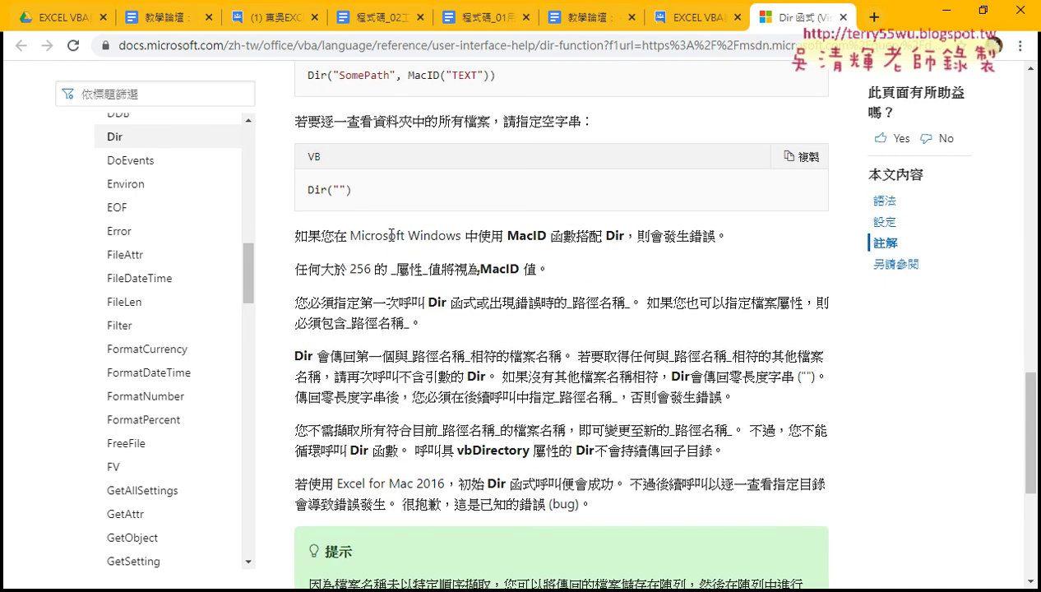
pyautogui.scroll(1, 391, 236)
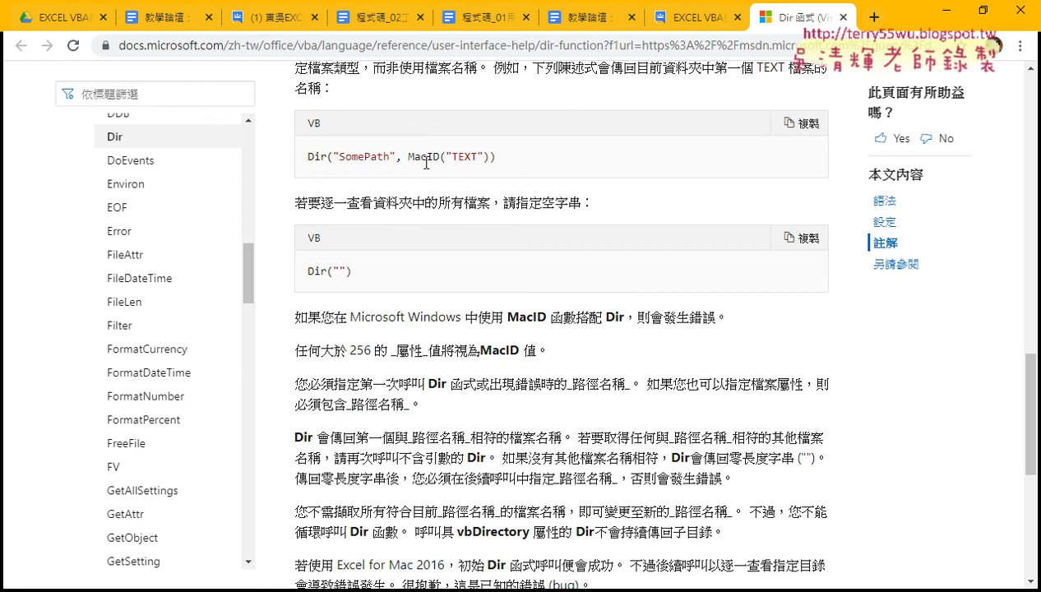
pyautogui.scroll(-2, 455, 231)
pyautogui.scroll(-2, 454, 231)
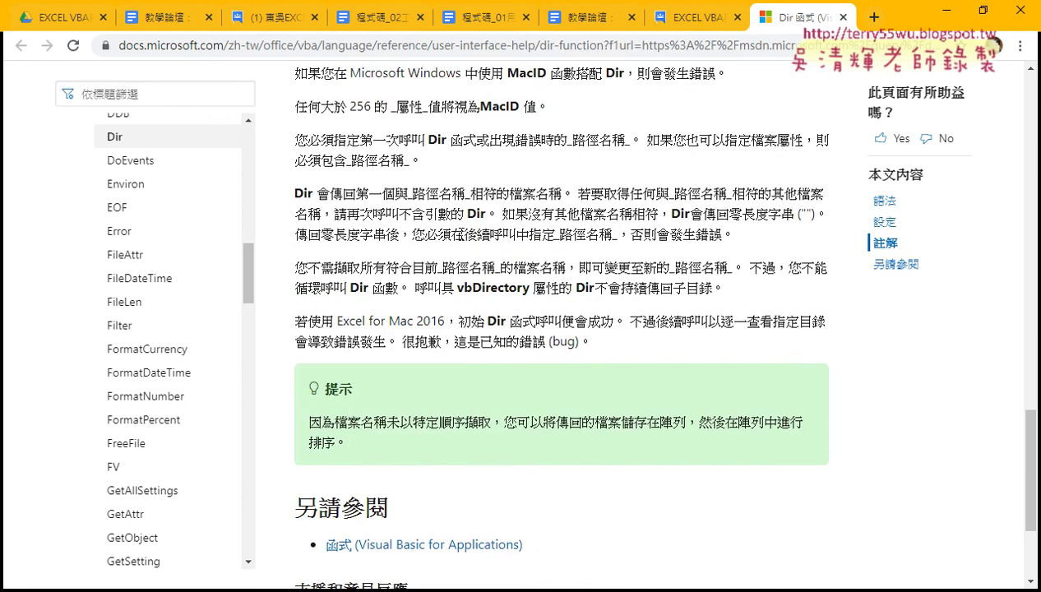
pyautogui.scroll(-1, 460, 238)
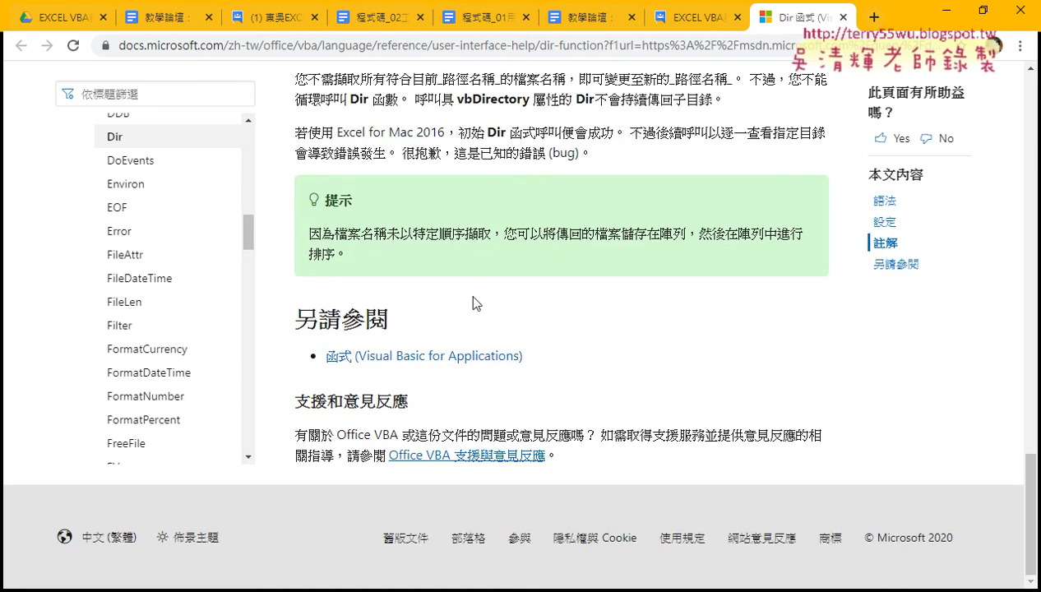
pyautogui.scroll(3, 268, 313)
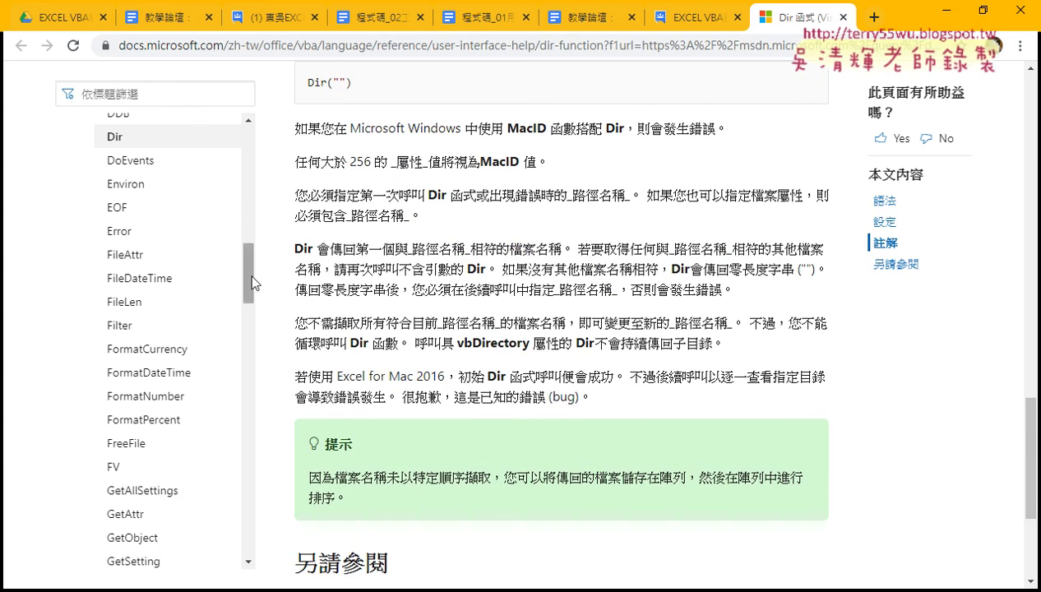
pyautogui.scroll(1, 248, 271)
pyautogui.moveTo(251, 263); pyautogui.dragTo(250, 202)
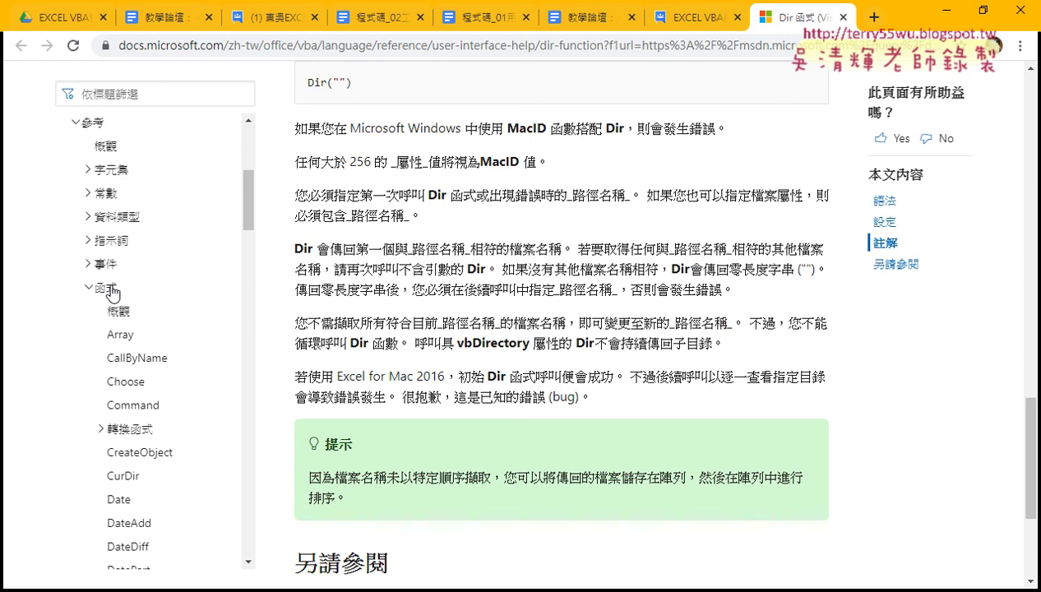
# Step: Close the Dir help, change the sFile line to vba.Dir(sPath & "\*.xlsx"), and reopen Dir's help
pyautogui.click(843, 17)
pyautogui.click(952, 17)
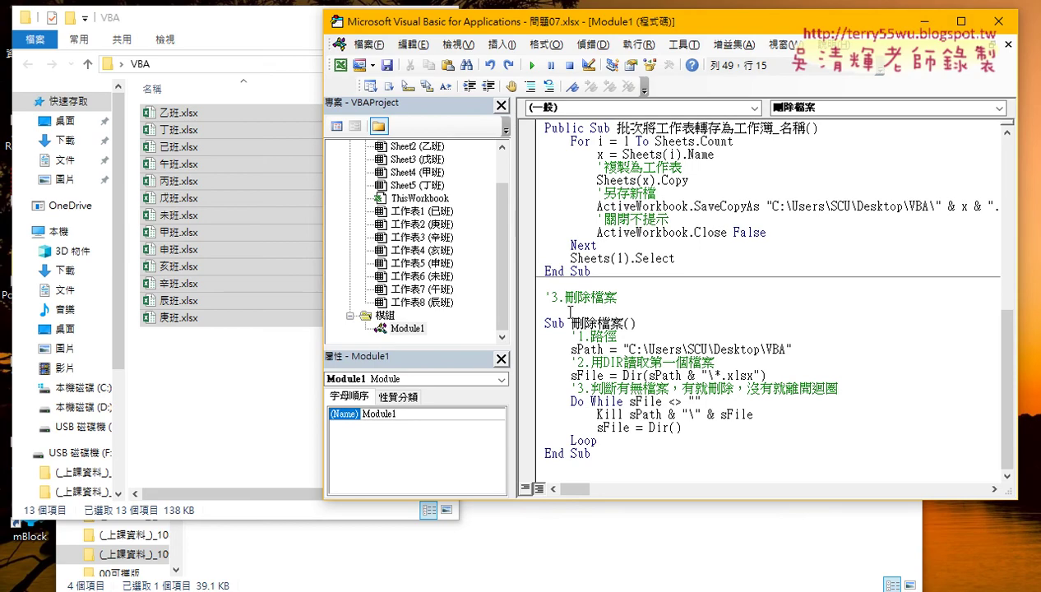
pyautogui.press('Left')
pyautogui.press('Left')
pyautogui.press('Left')
pyautogui.write('vba')
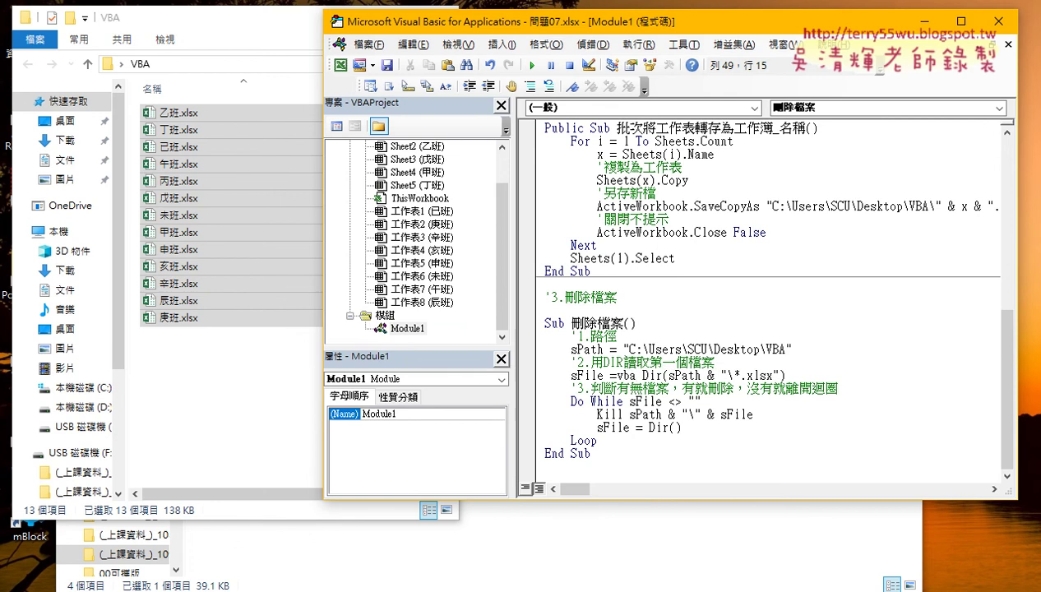
pyautogui.write('.')
pyautogui.press('Delete')
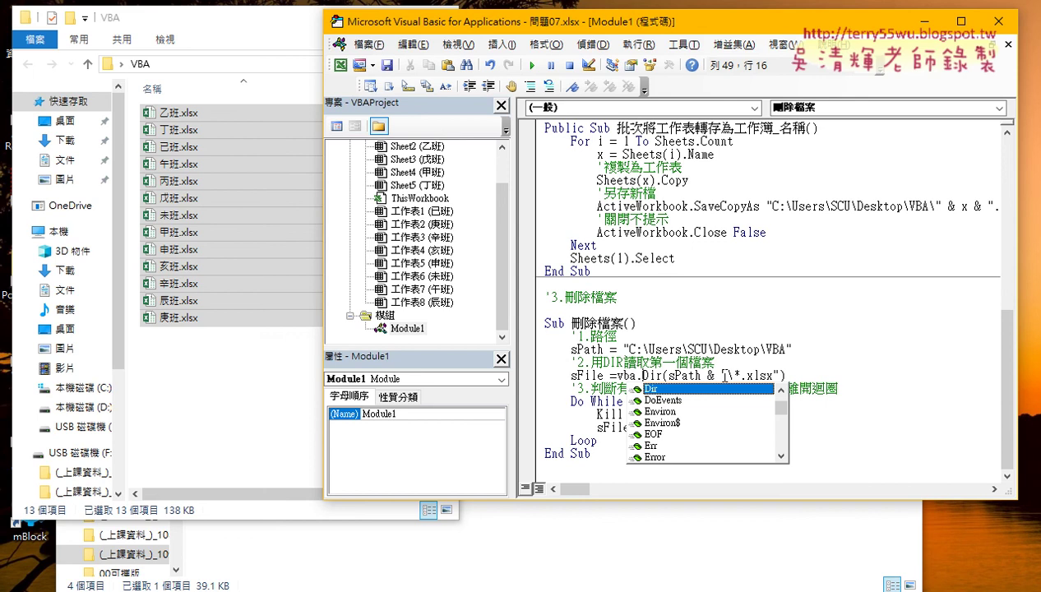
pyautogui.press('F1')
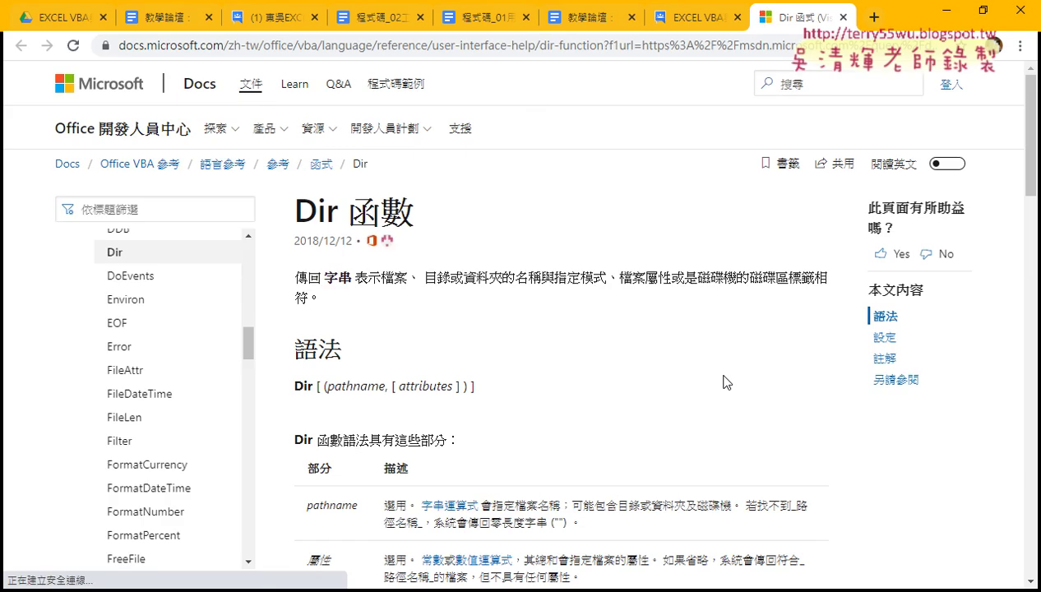
# Step: Switch to the Array function reference page and scroll to its 註解 remarks and VB example
pyautogui.moveTo(246, 347); pyautogui.dragTo(248, 328)
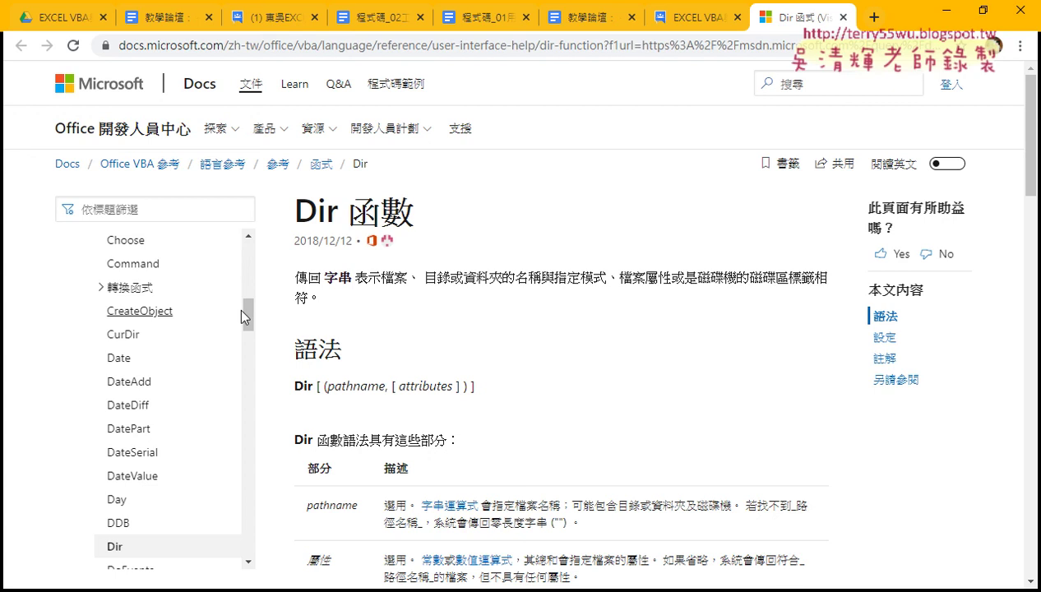
pyautogui.scroll(3, 240, 306)
pyautogui.moveTo(250, 302); pyautogui.dragTo(249, 305)
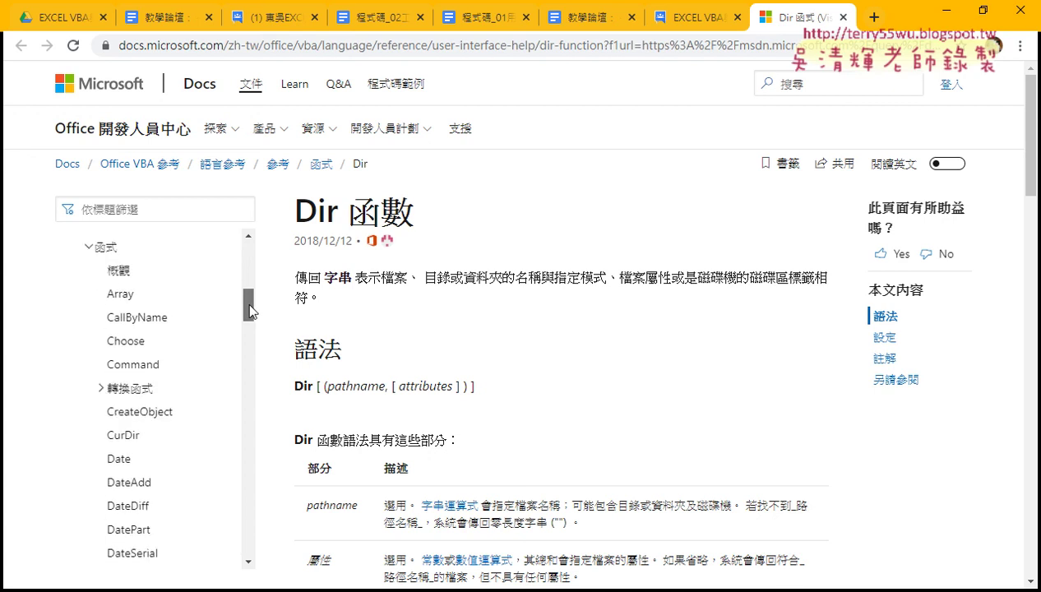
pyautogui.click(120, 297)
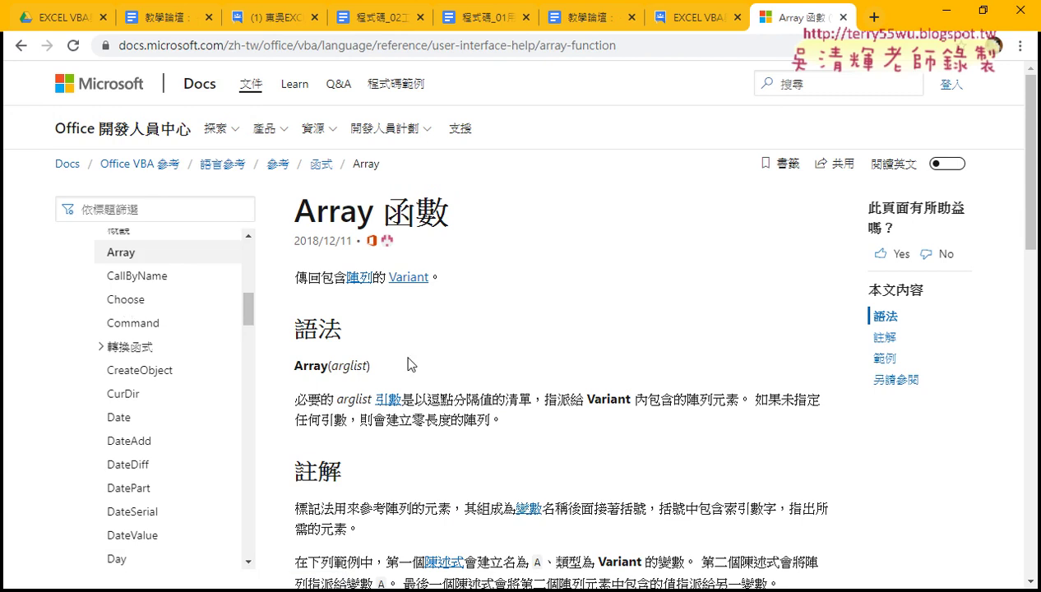
pyautogui.scroll(-2, 535, 465)
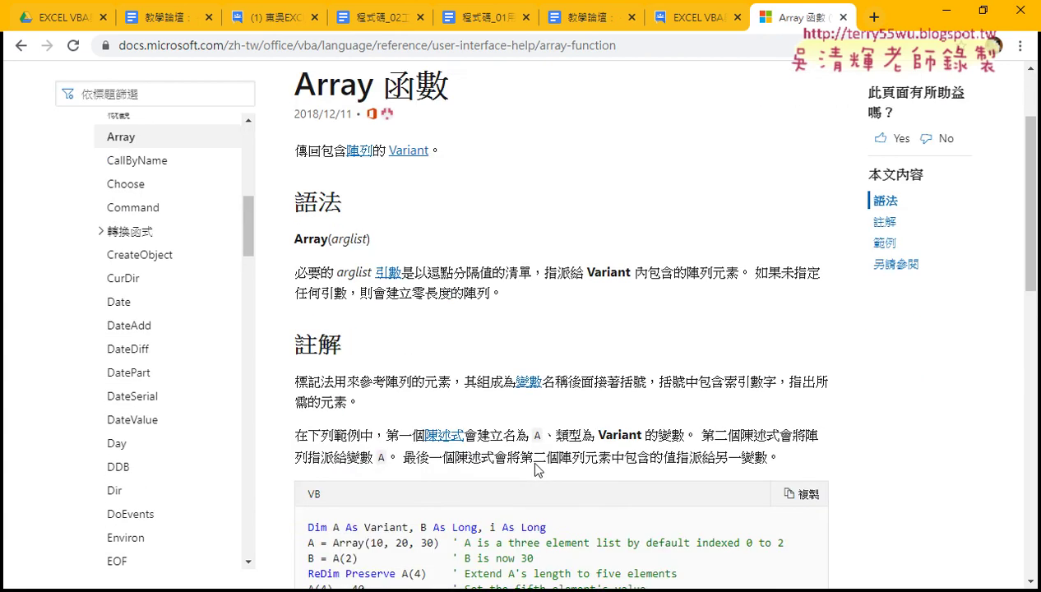
pyautogui.scroll(-2, 534, 465)
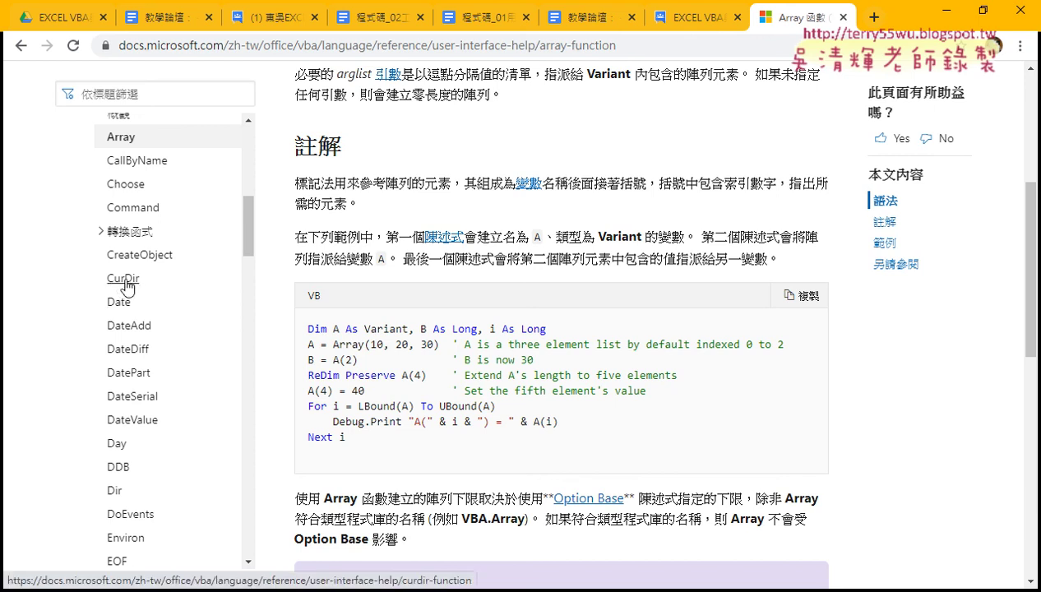
# Step: Open the CurDir reference page and highlight CurDir in the syntax and the example's Returns comment
pyautogui.click(121, 280)
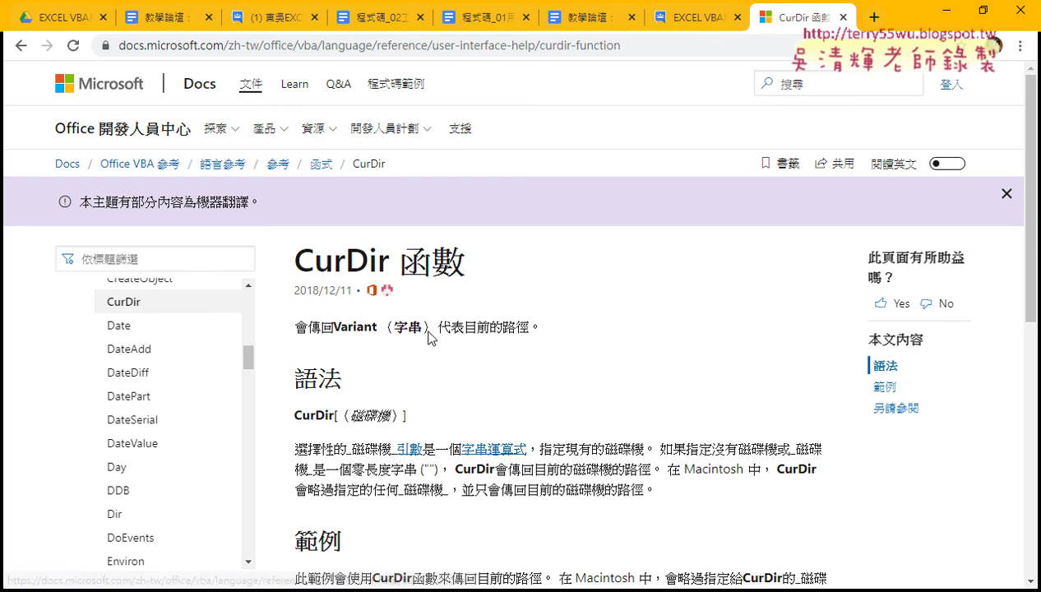
pyautogui.scroll(-1, 490, 358)
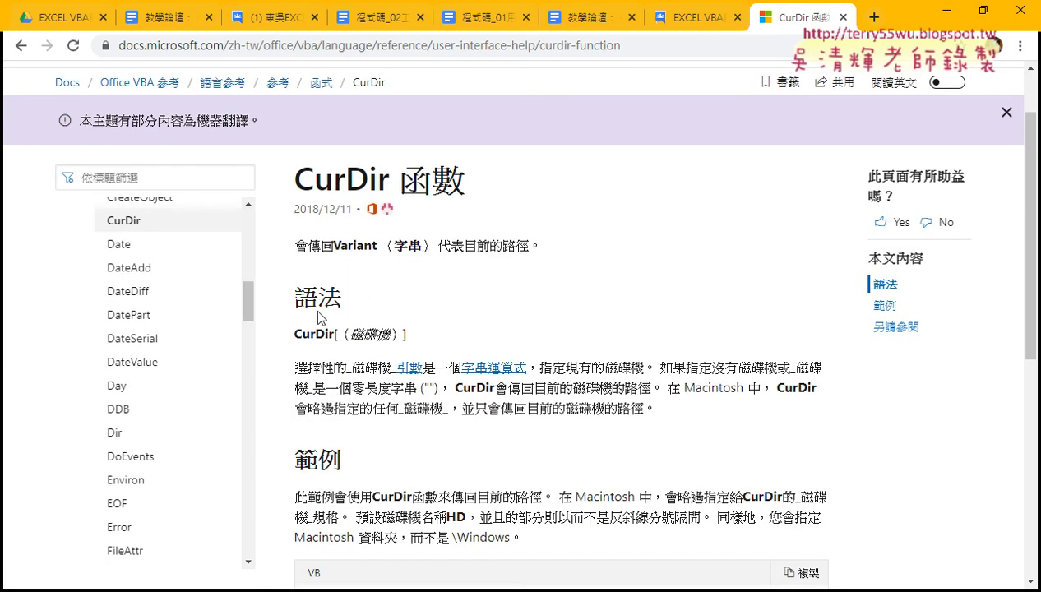
pyautogui.moveTo(293, 333); pyautogui.dragTo(335, 334)
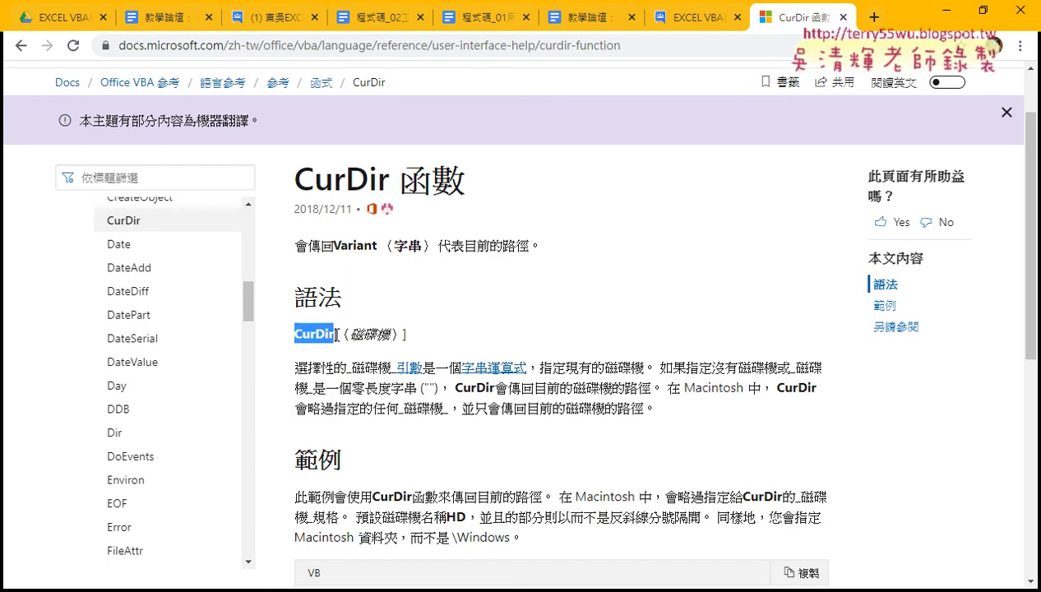
pyautogui.scroll(-4, 566, 420)
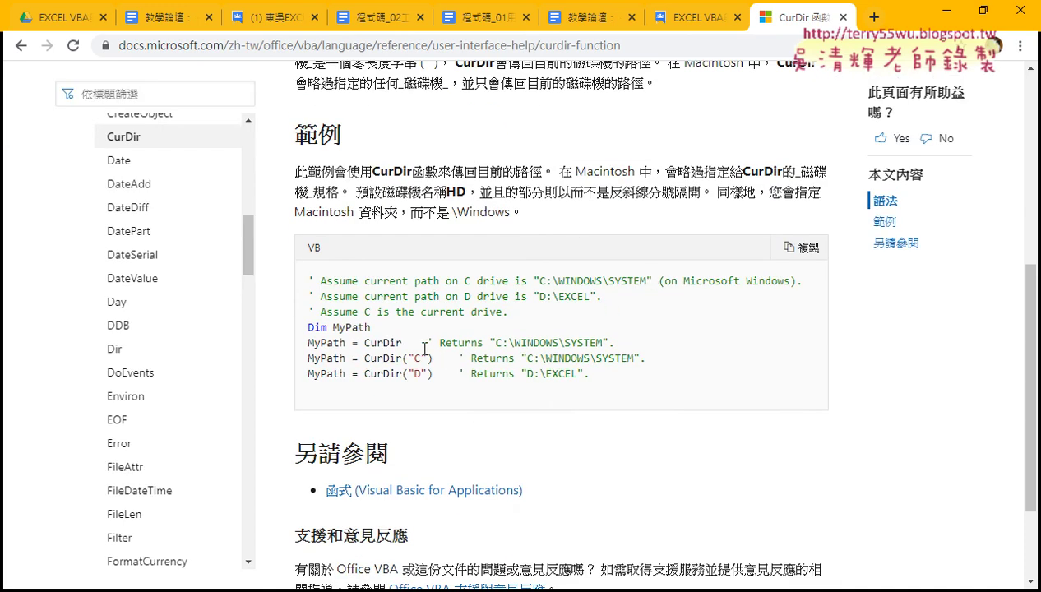
pyautogui.moveTo(427, 343); pyautogui.dragTo(631, 350)
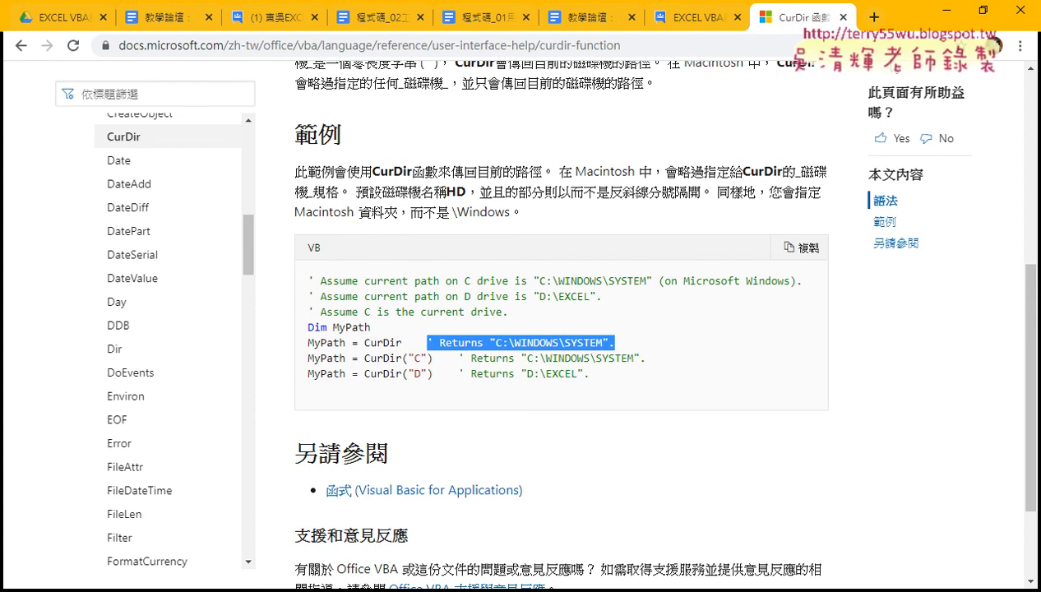
# Step: Close the CurDir page and look up F1 help for the Copy statement in the code
pyautogui.click(843, 16)
pyautogui.click(945, 13)
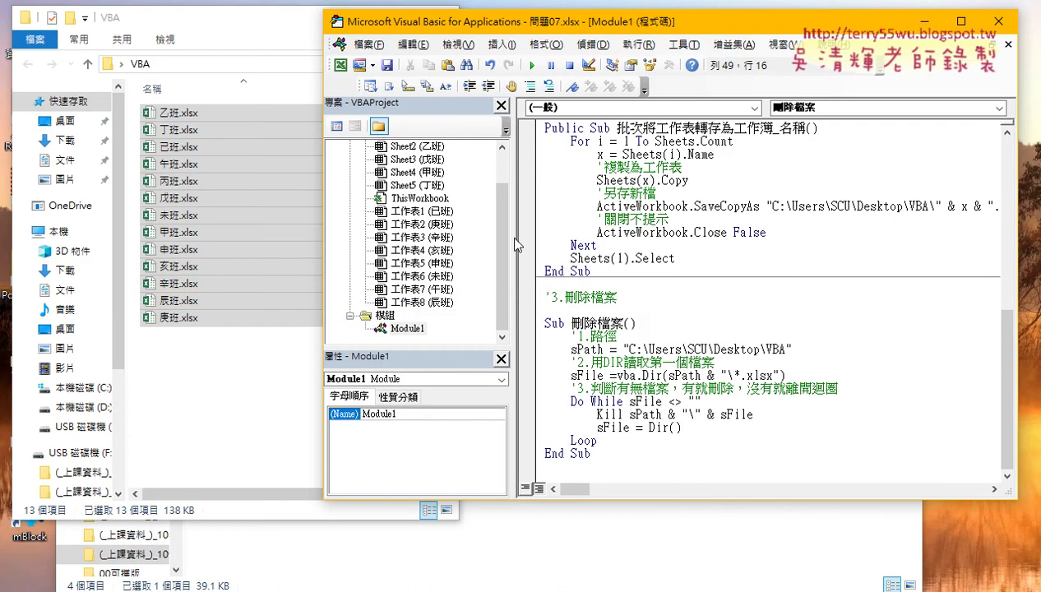
pyautogui.scroll(2, 671, 340)
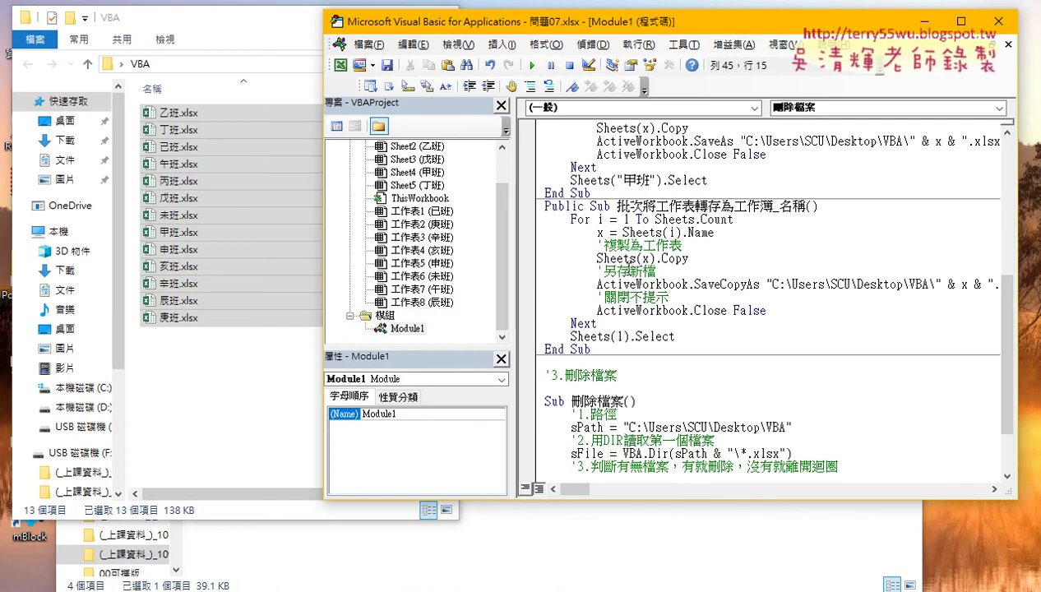
pyautogui.click(619, 258)
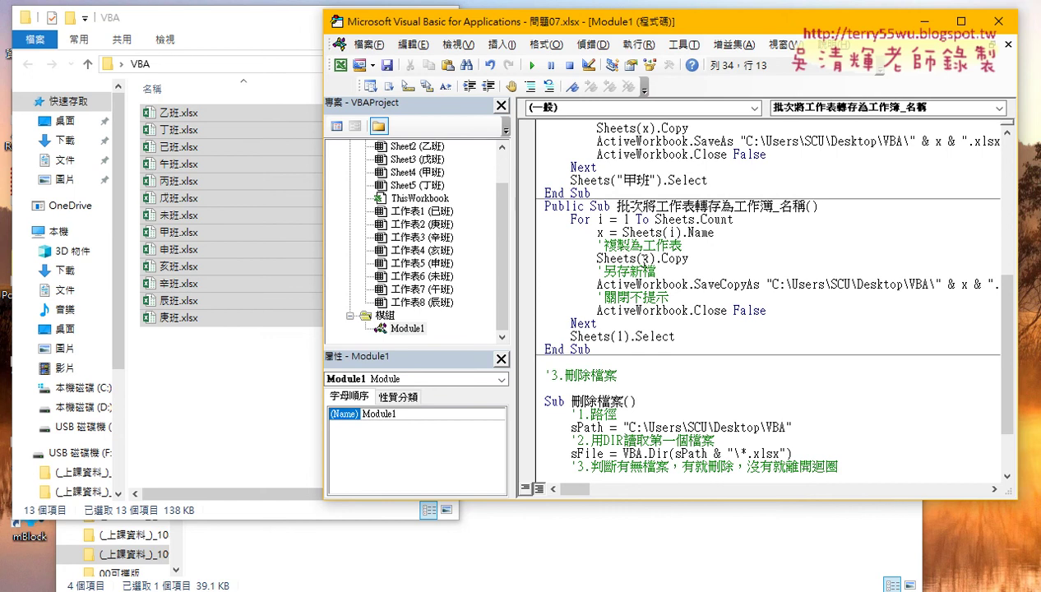
pyautogui.press('F1')
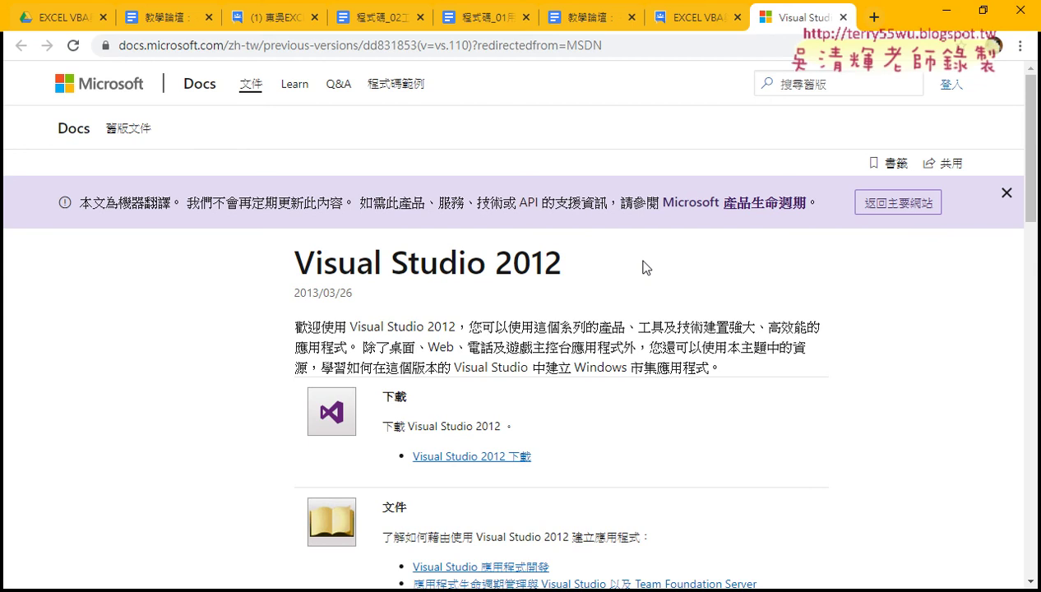
# Step: Skim the Visual Studio 2012 help page that opened, then close it
pyautogui.scroll(-3, 674, 320)
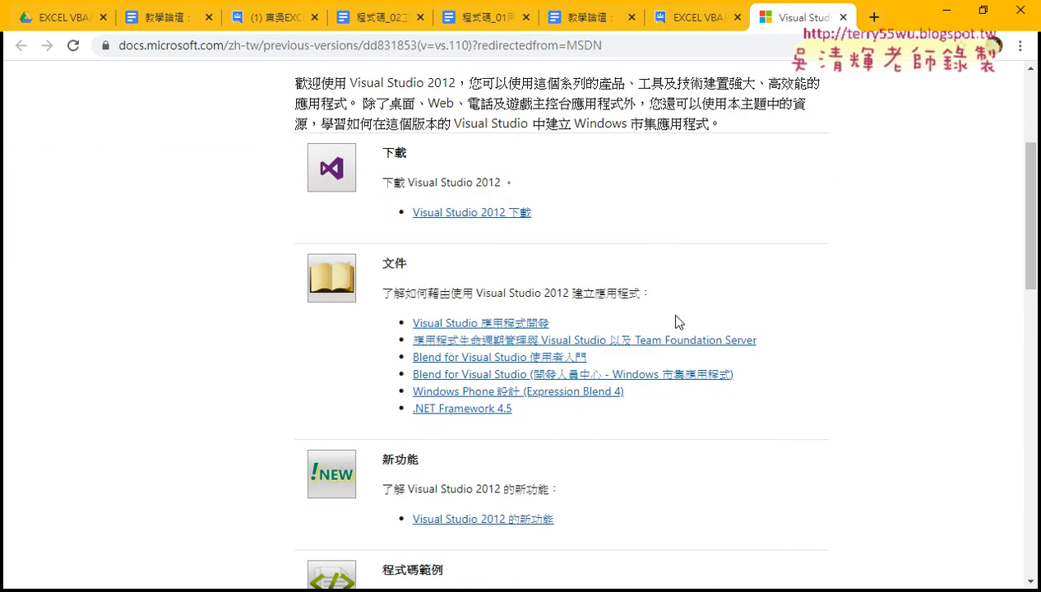
pyautogui.scroll(-1, 676, 320)
pyautogui.scroll(-2, 676, 321)
pyautogui.scroll(-1, 677, 321)
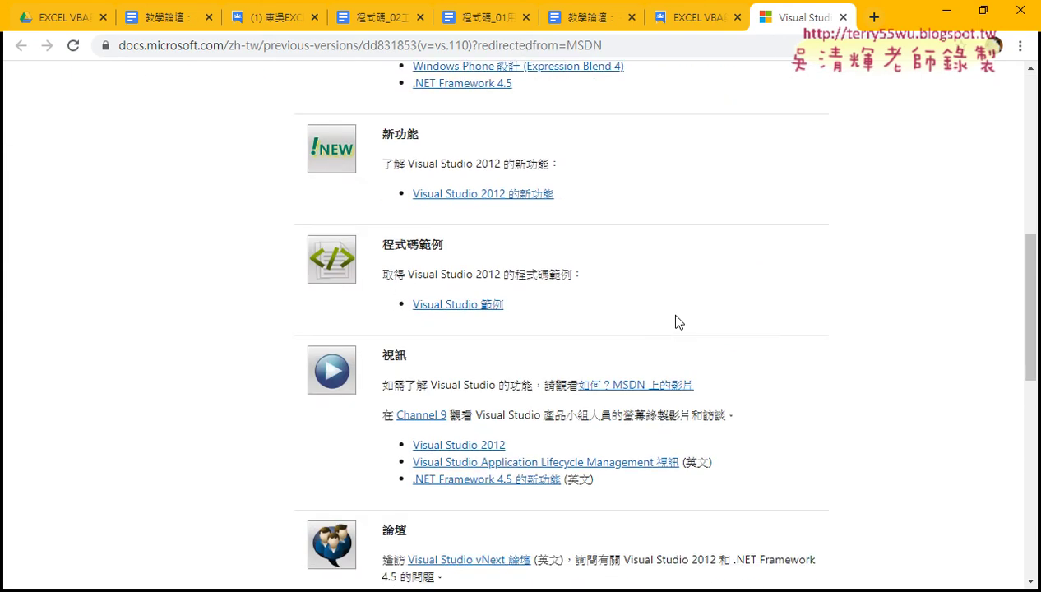
pyautogui.click(843, 17)
# Step: Look up ActiveWorkbook help, follow it to ProtectedViewWindow.Workbook, expand QueryTable, then minimize Chrome
pyautogui.click(940, 20)
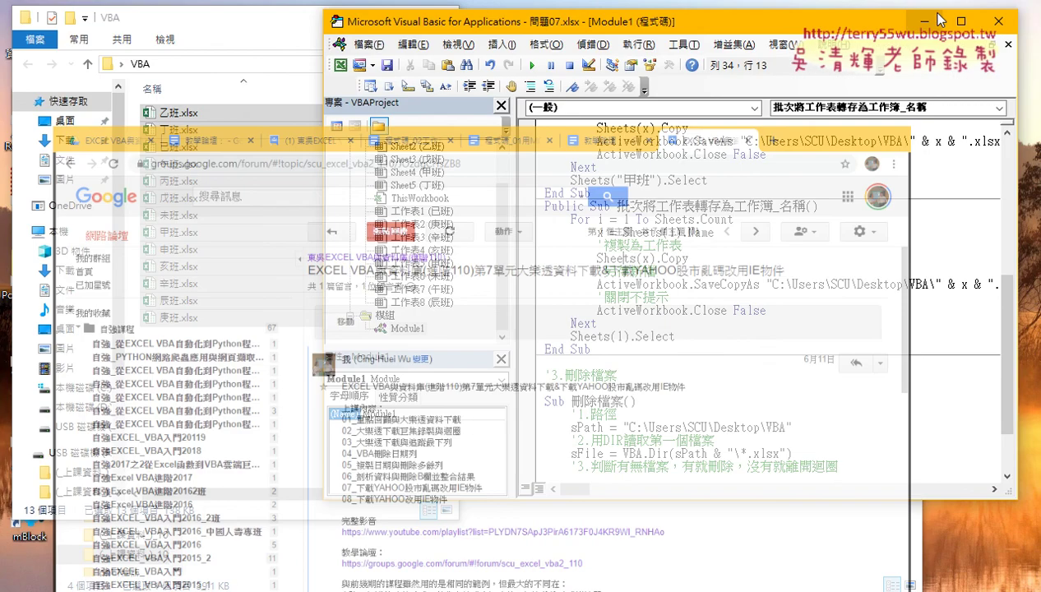
pyautogui.click(655, 284)
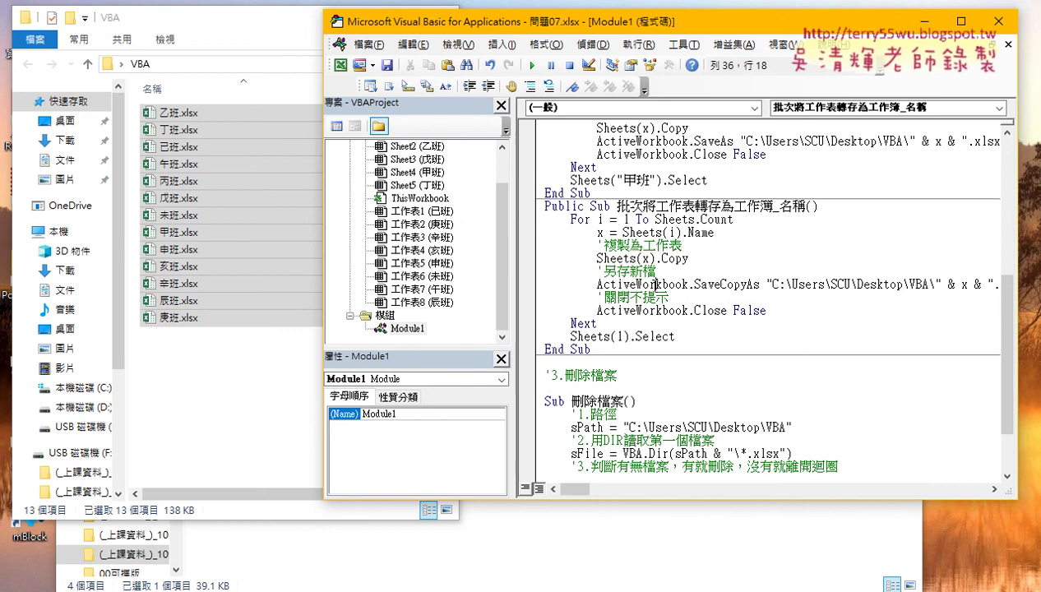
pyautogui.press('F1')
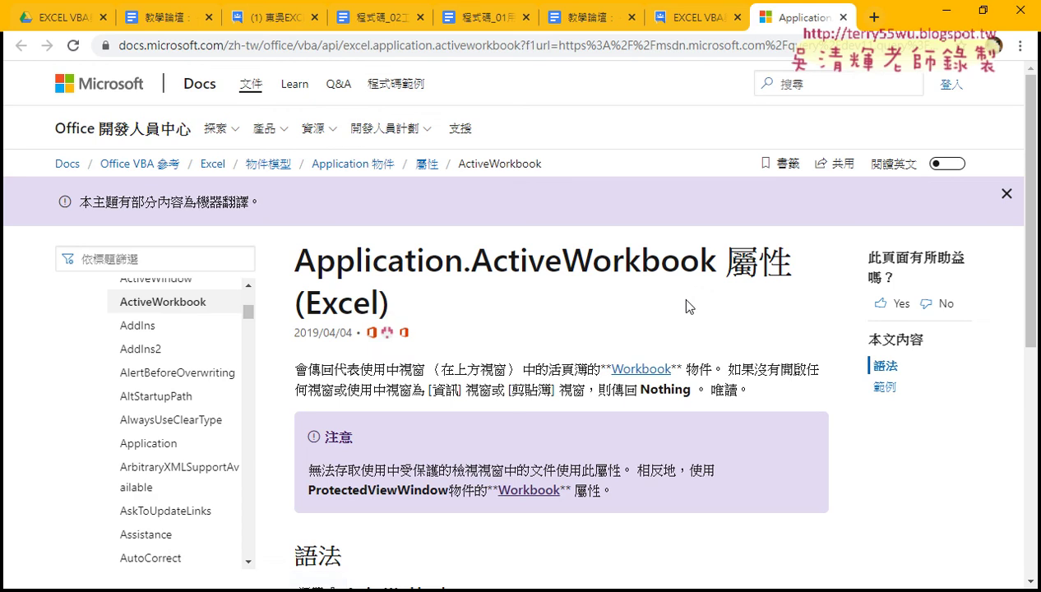
pyautogui.scroll(-1, 656, 301)
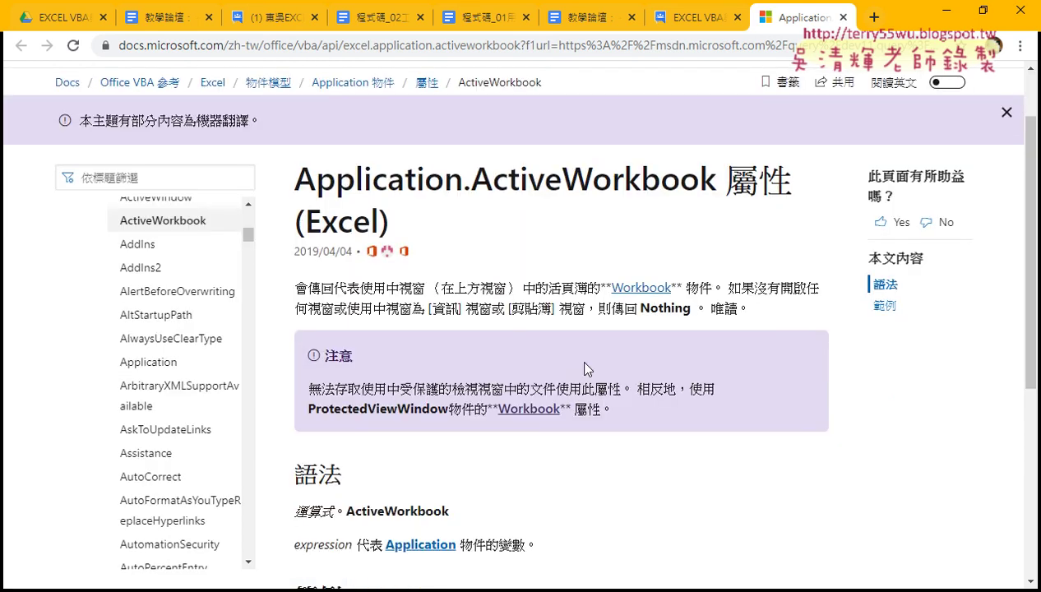
pyautogui.click(539, 409)
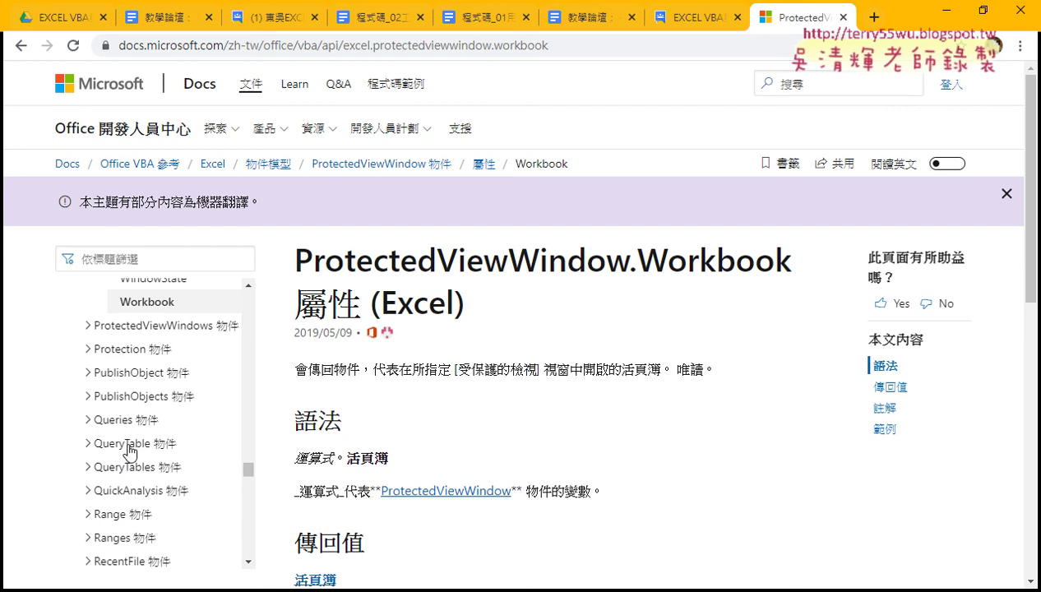
pyautogui.click(129, 452)
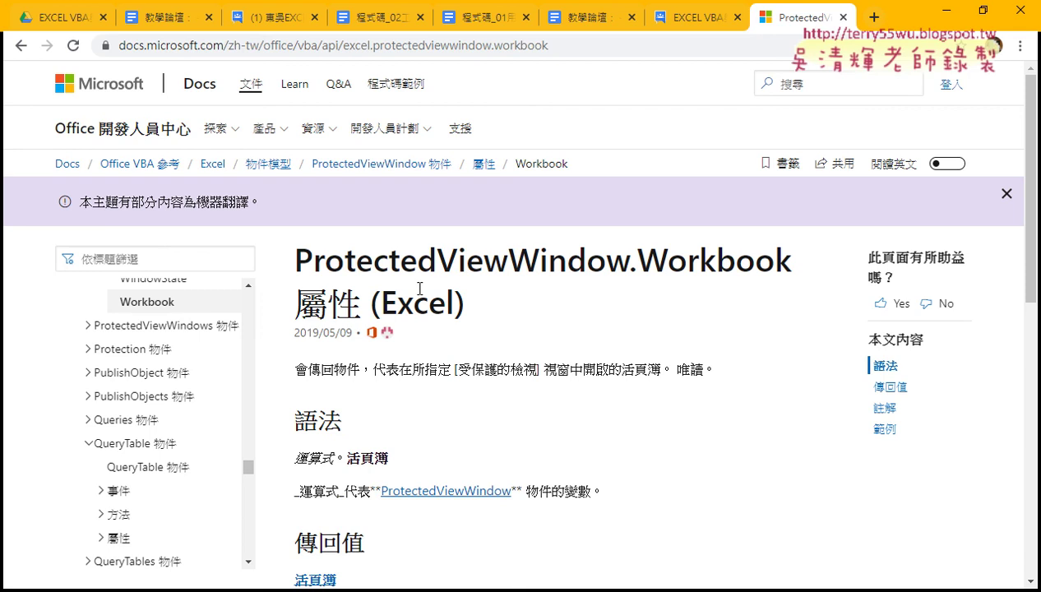
pyautogui.click(947, 14)
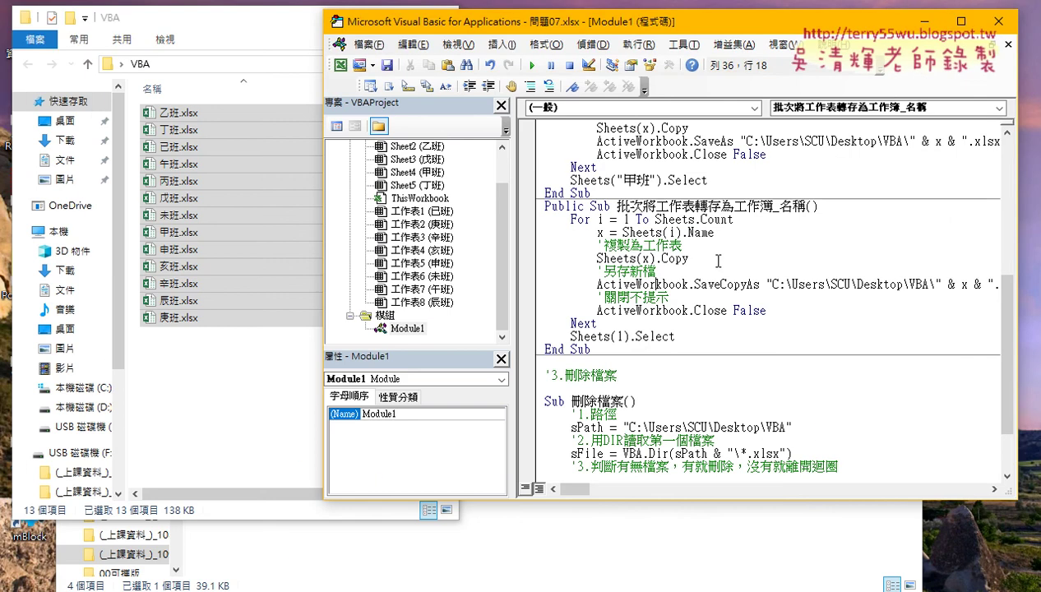
pyautogui.click(613, 344)
pyautogui.scroll(2, 792, 218)
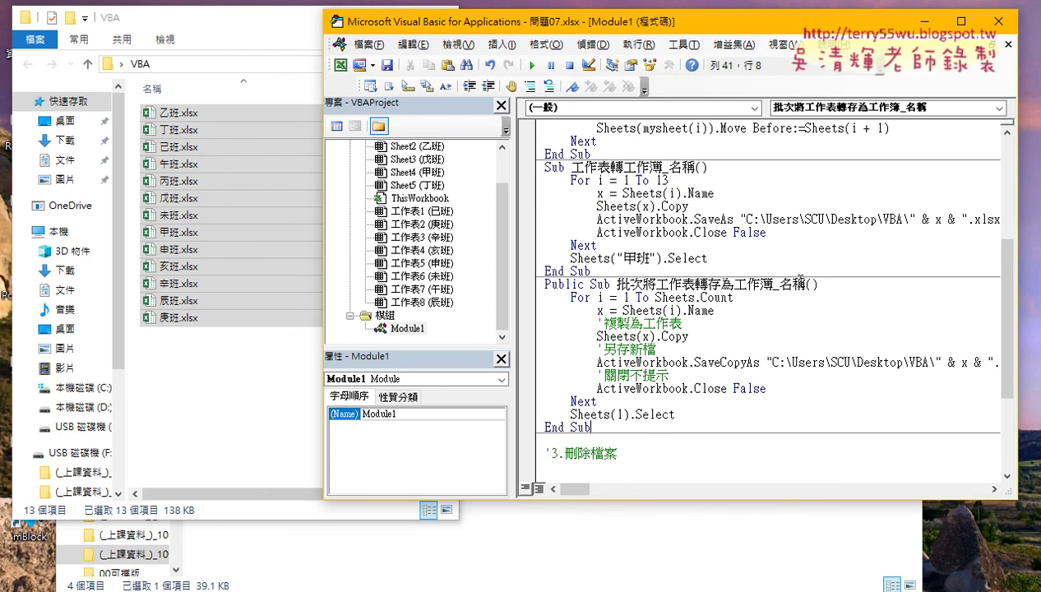
pyautogui.moveTo(696, 169); pyautogui.dragTo(669, 170)
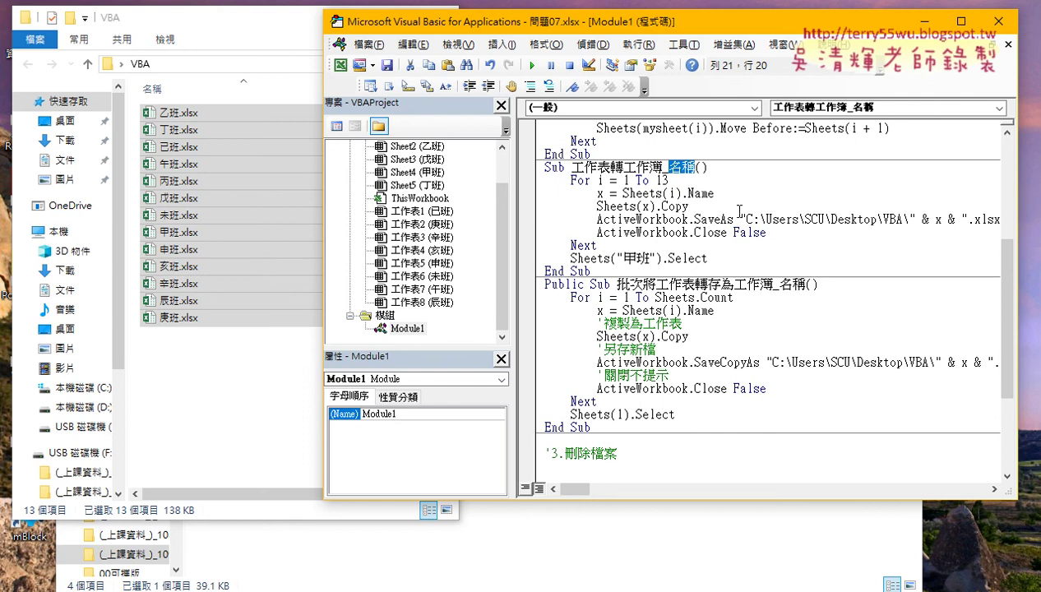
pyautogui.scroll(-4, 732, 209)
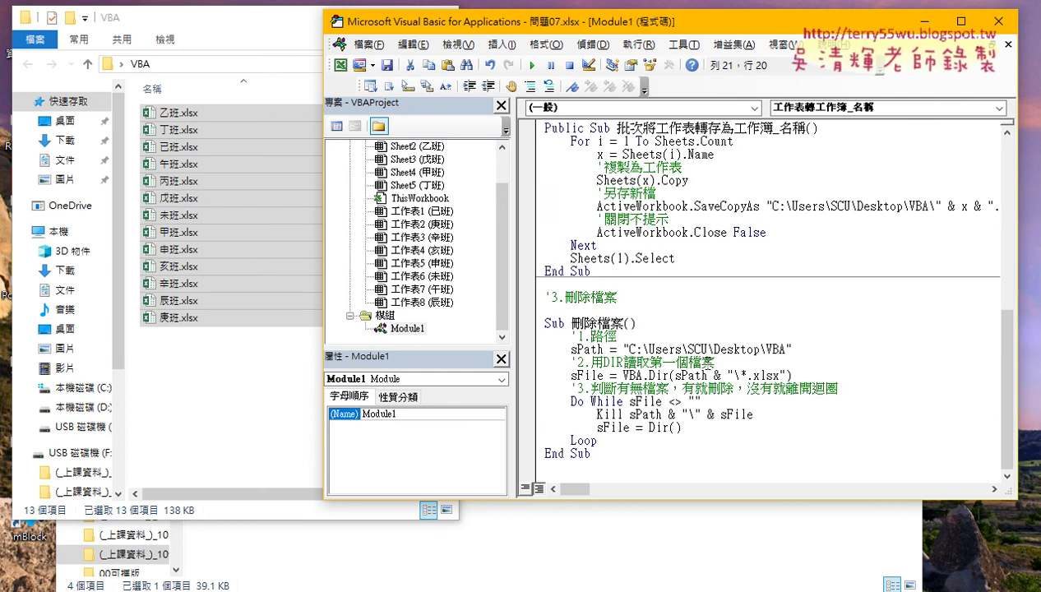